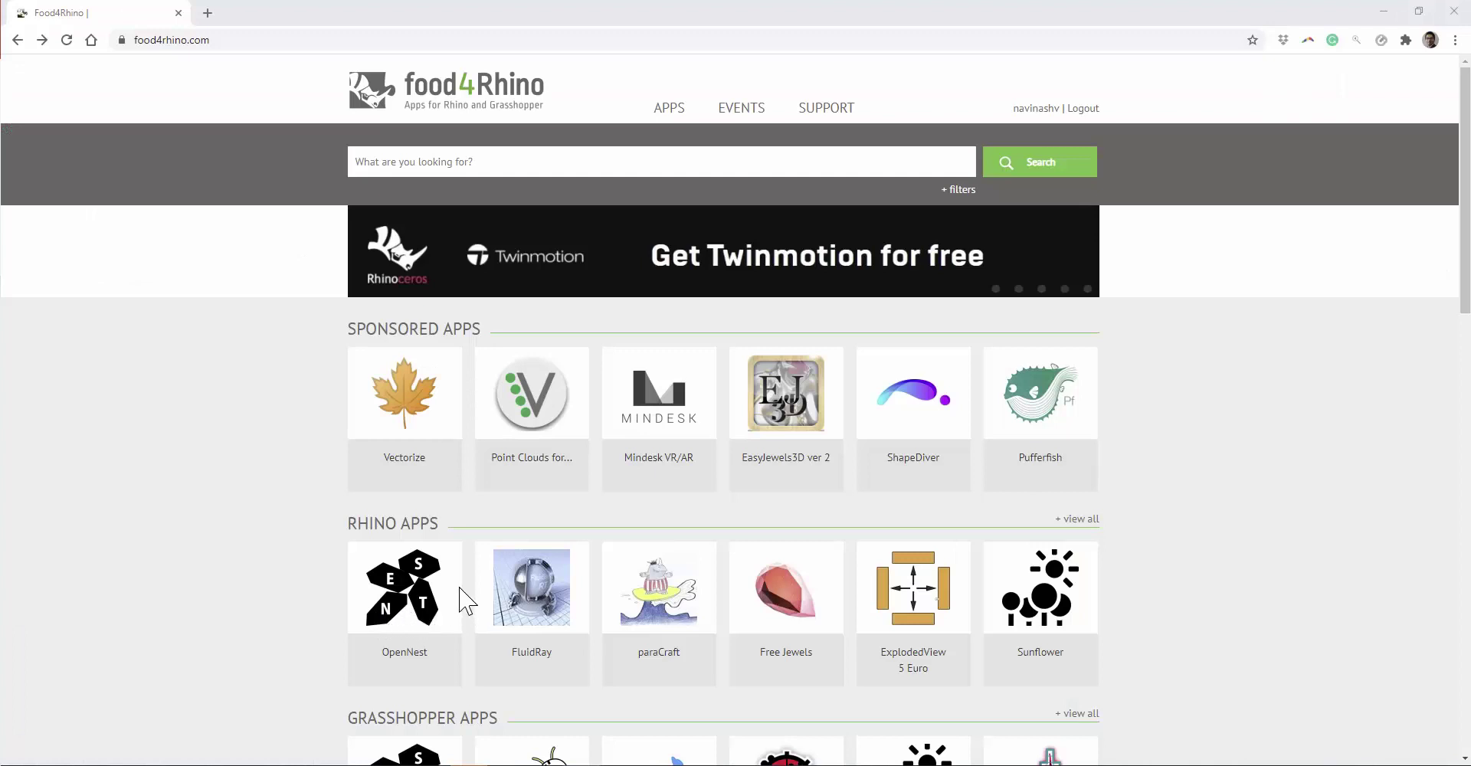
Save the Vectorize Windows installer from food4Rhino, launch it, and cancel the installation wizard.
click(256, 43)
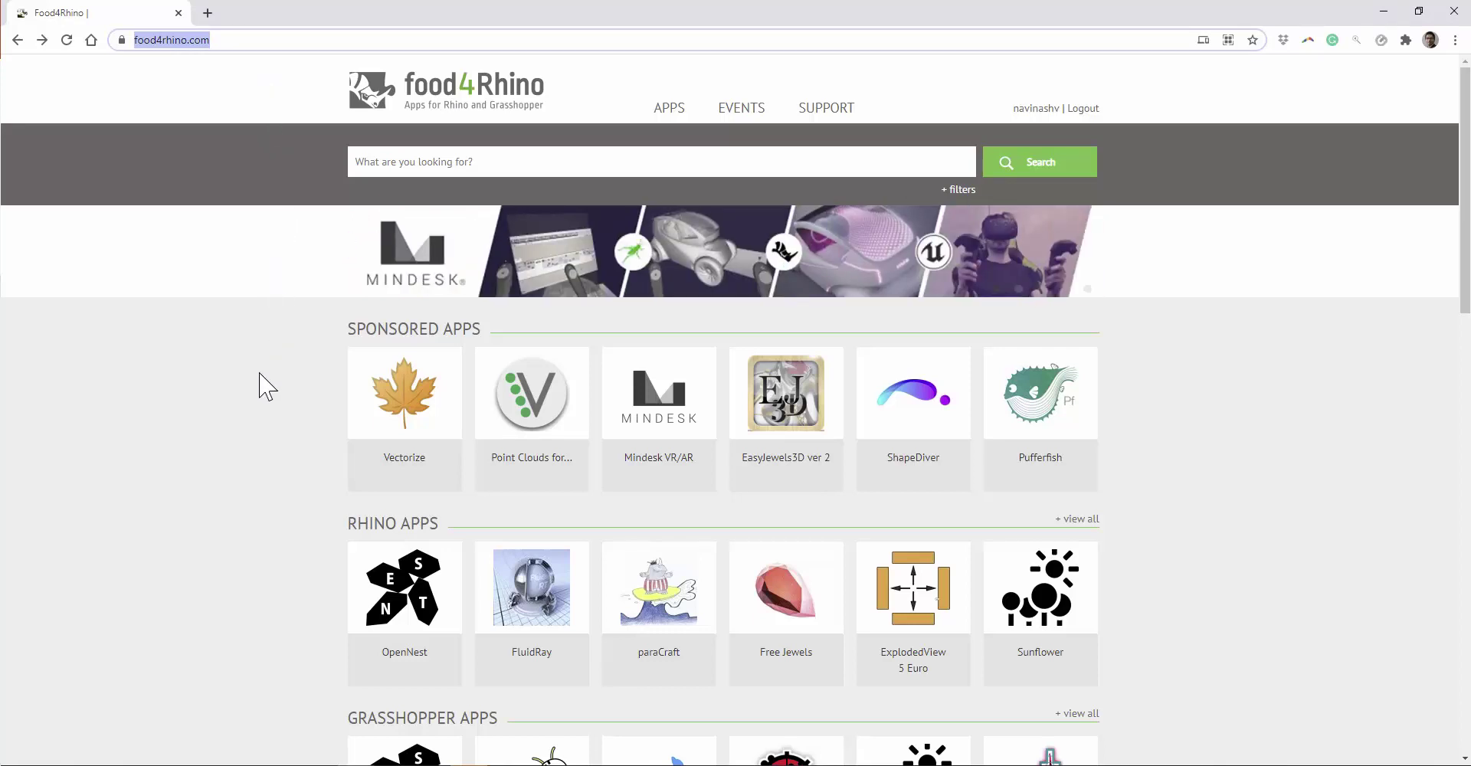
click(396, 417)
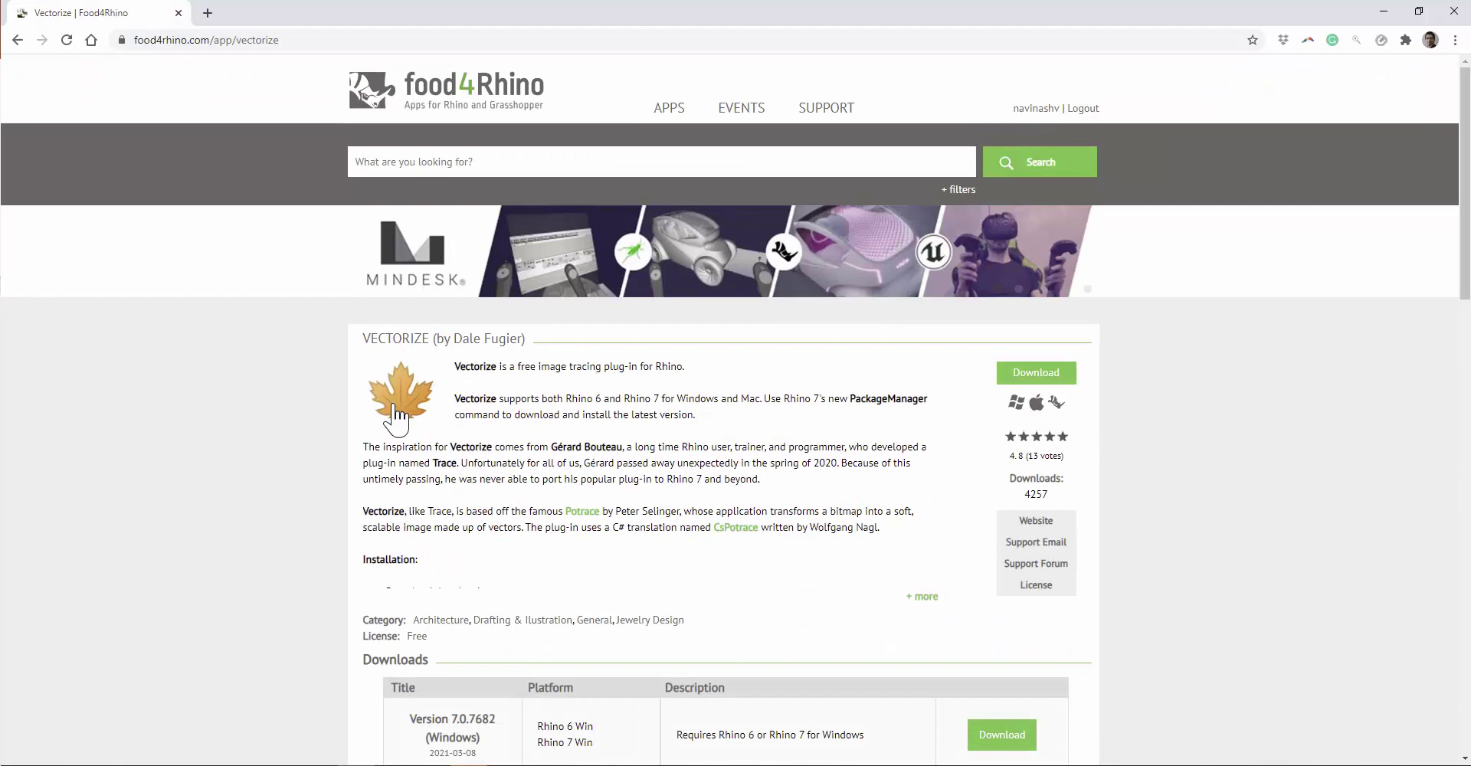
scroll(396, 417, down, 3)
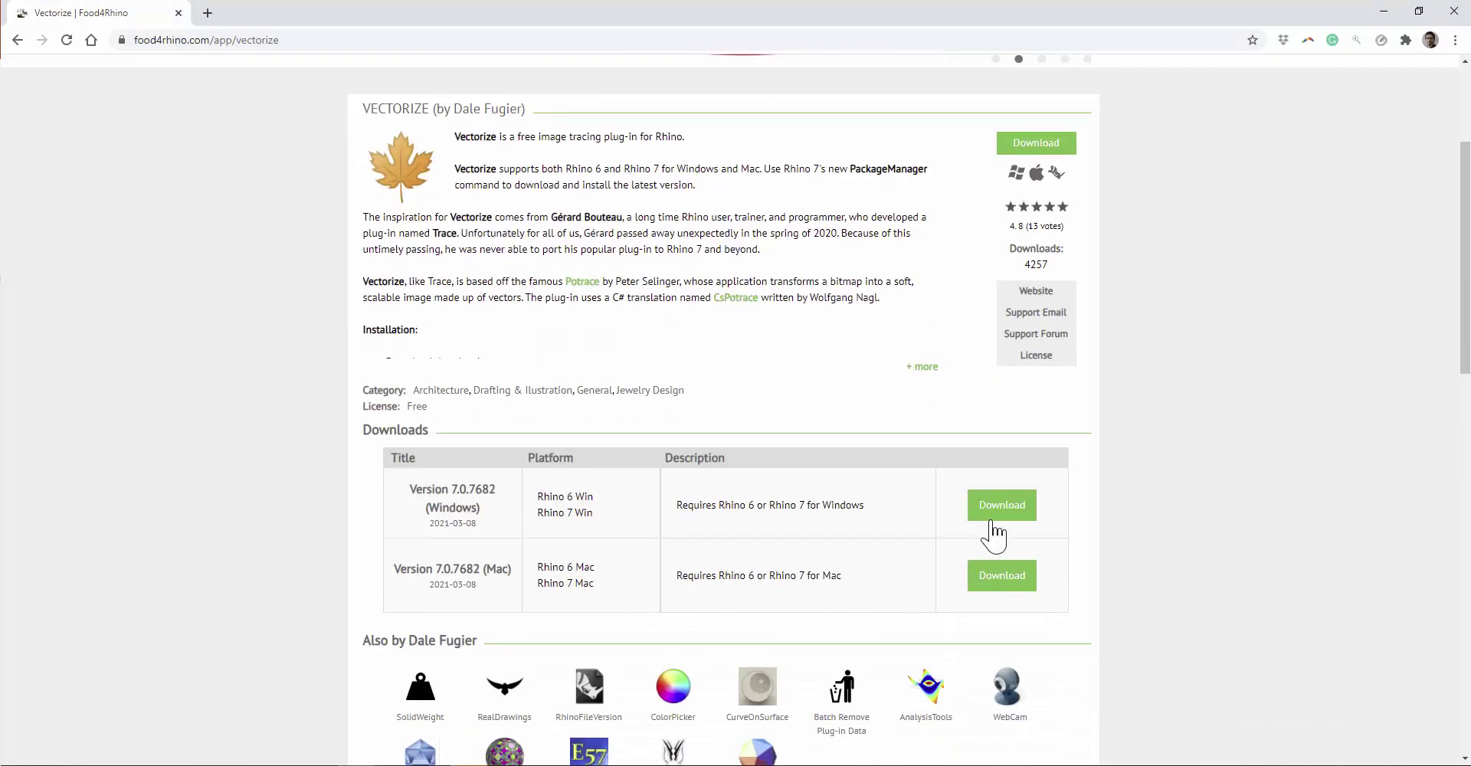
click(1002, 519)
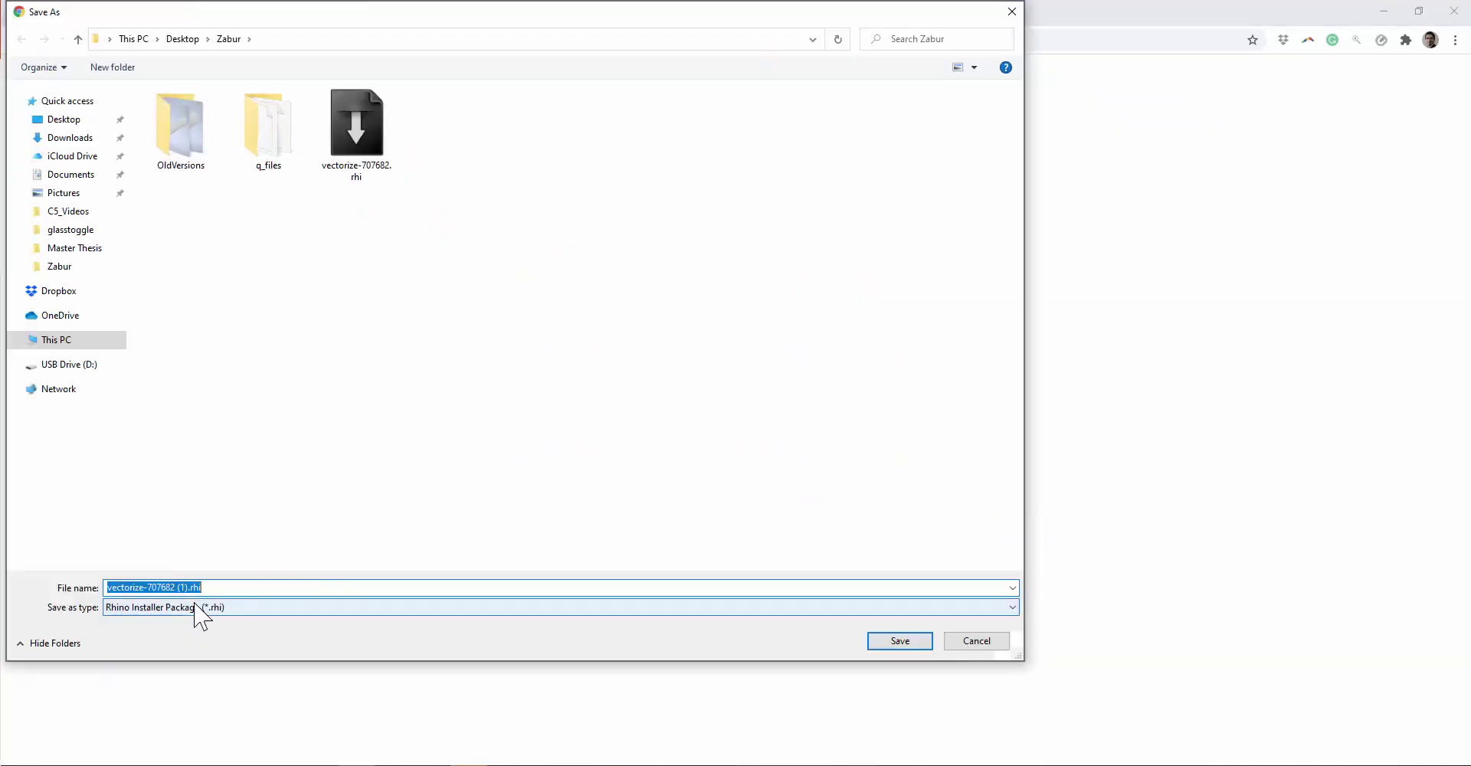
click(901, 642)
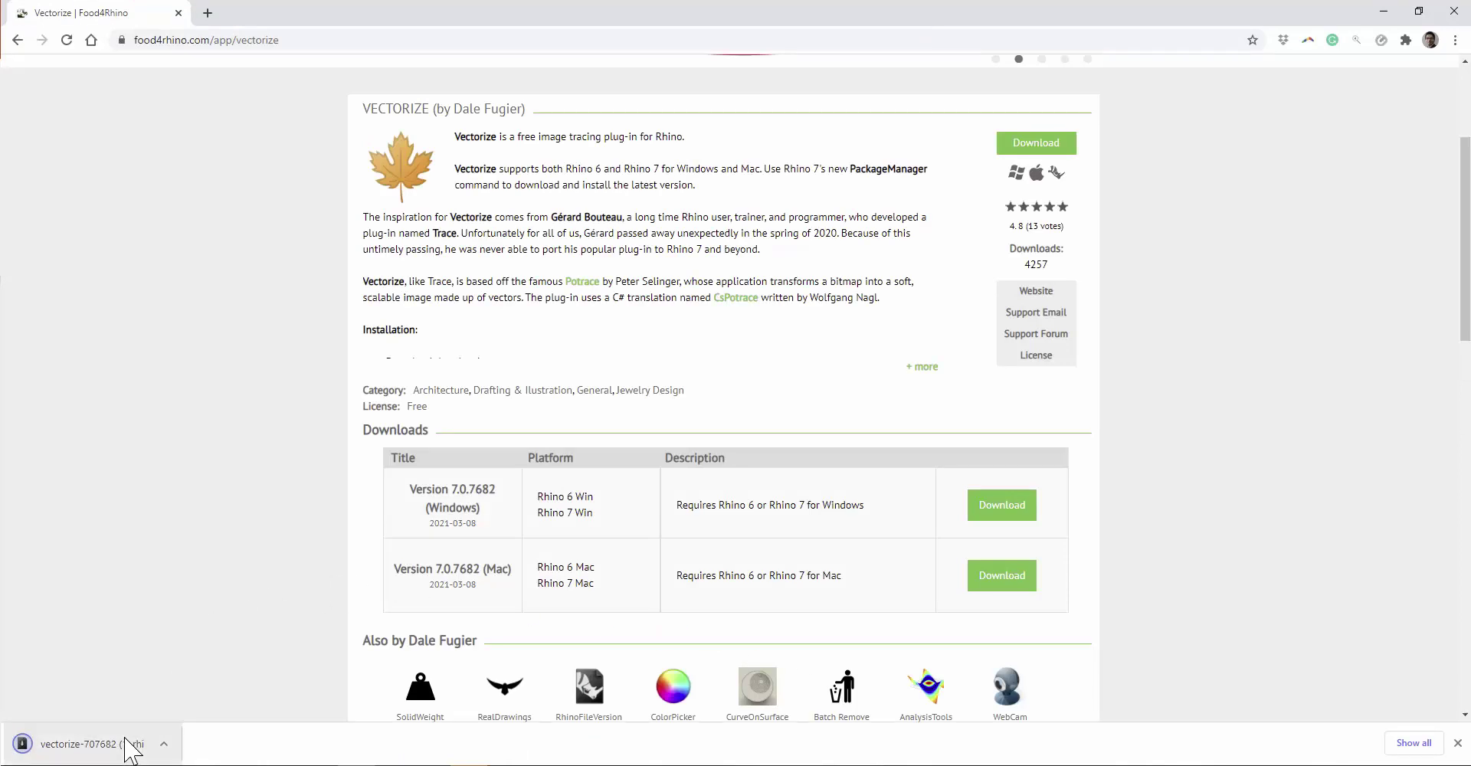
click(126, 741)
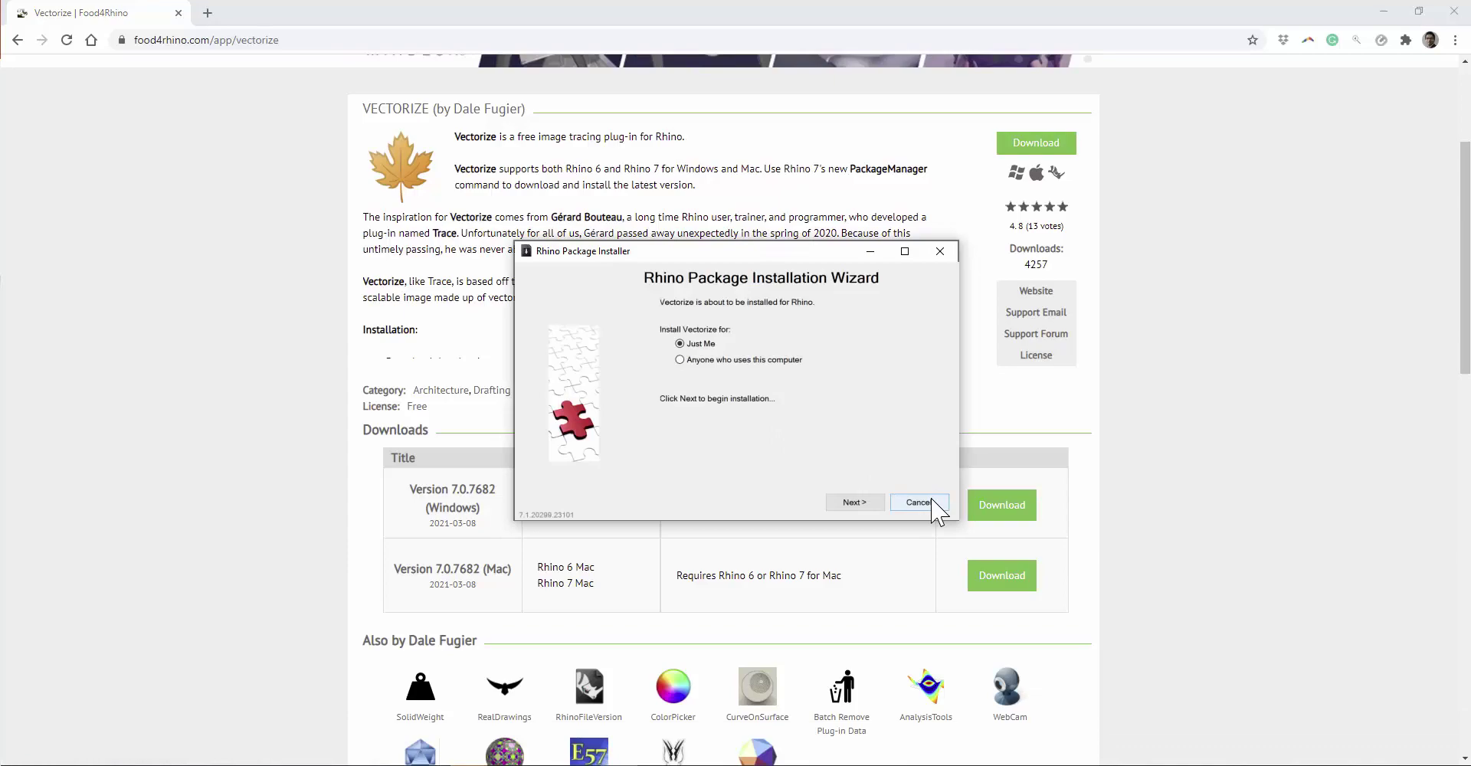
click(932, 499)
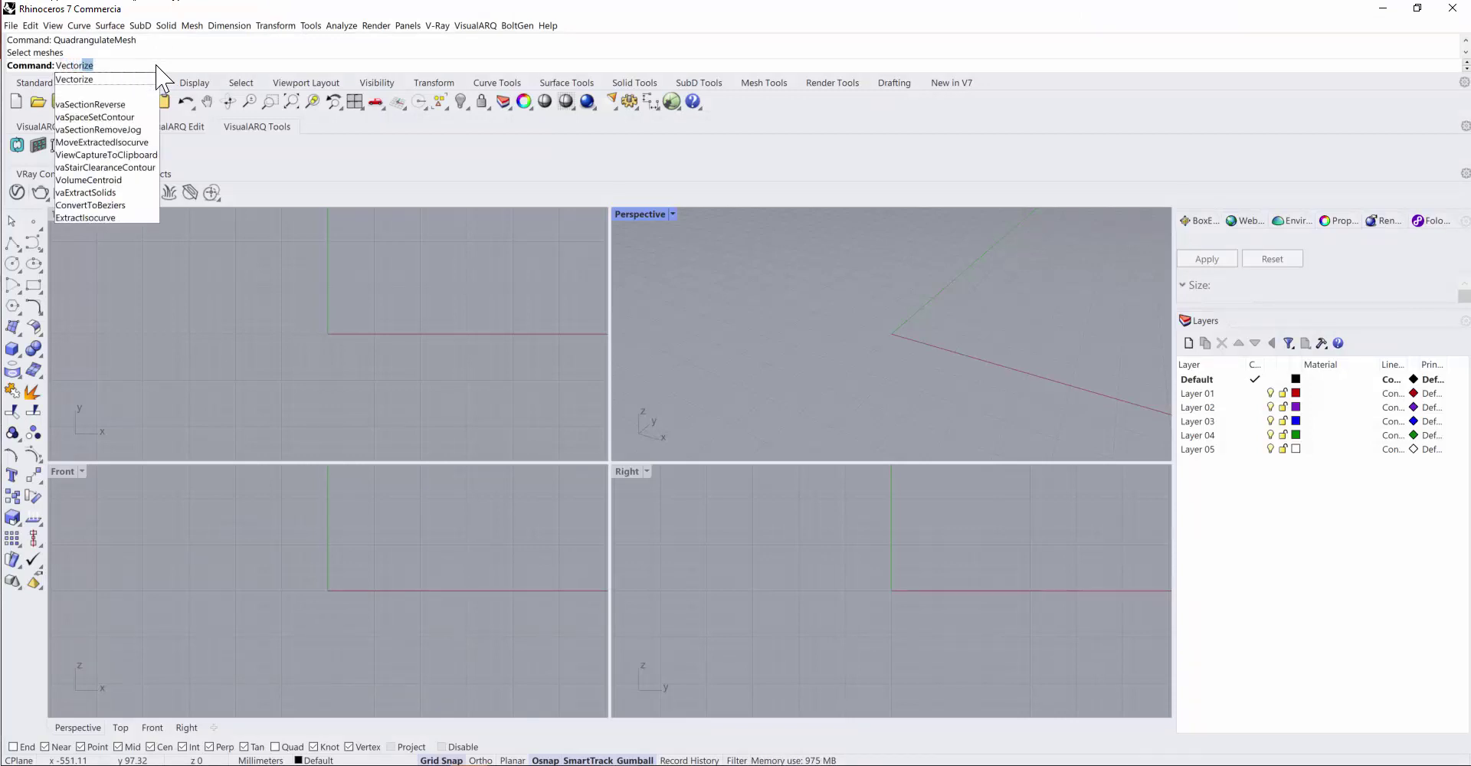
Run Vectorize on Technical-drawing-9.jpg and zoom around the traced preview.
key(Return)
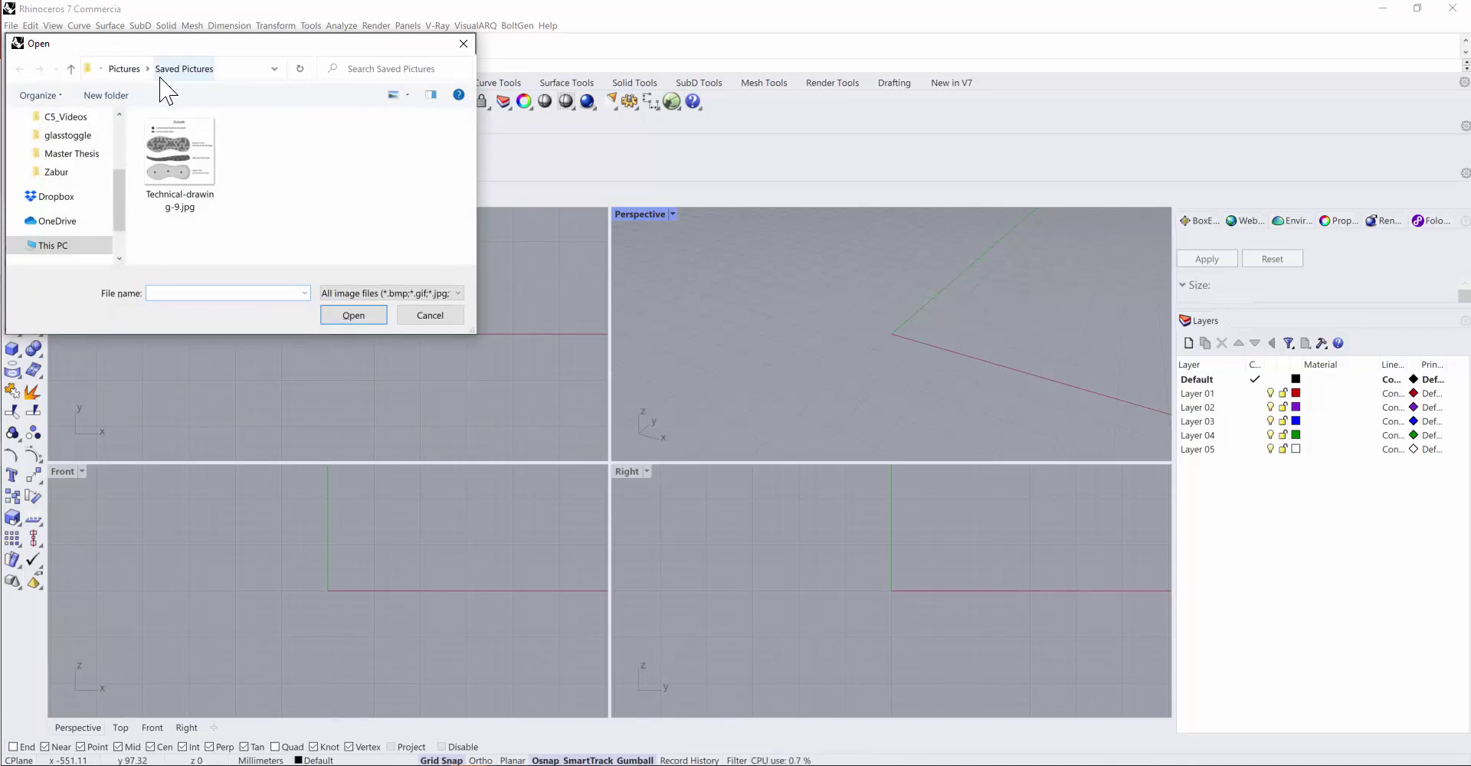
double_click(187, 171)
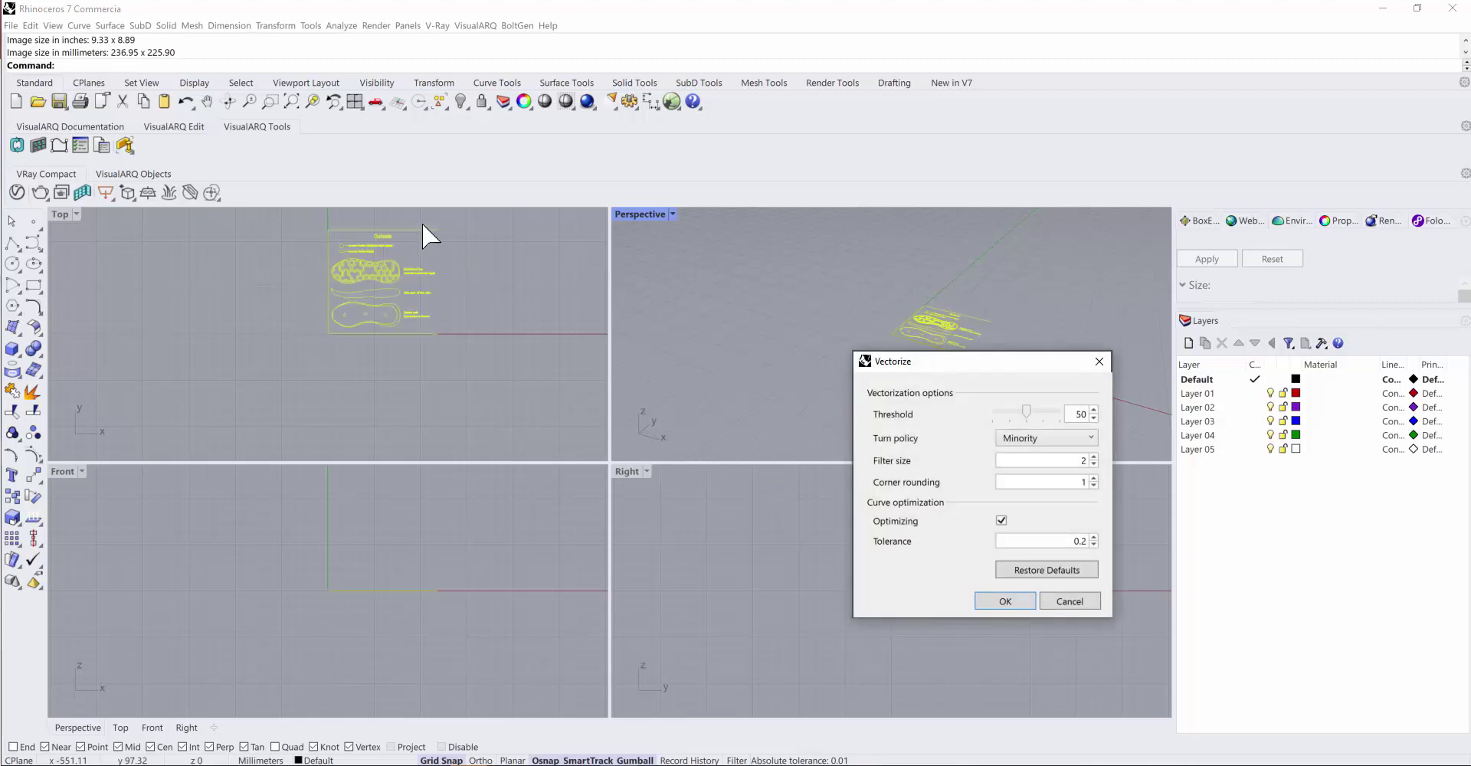
scroll(406, 241, up, 8)
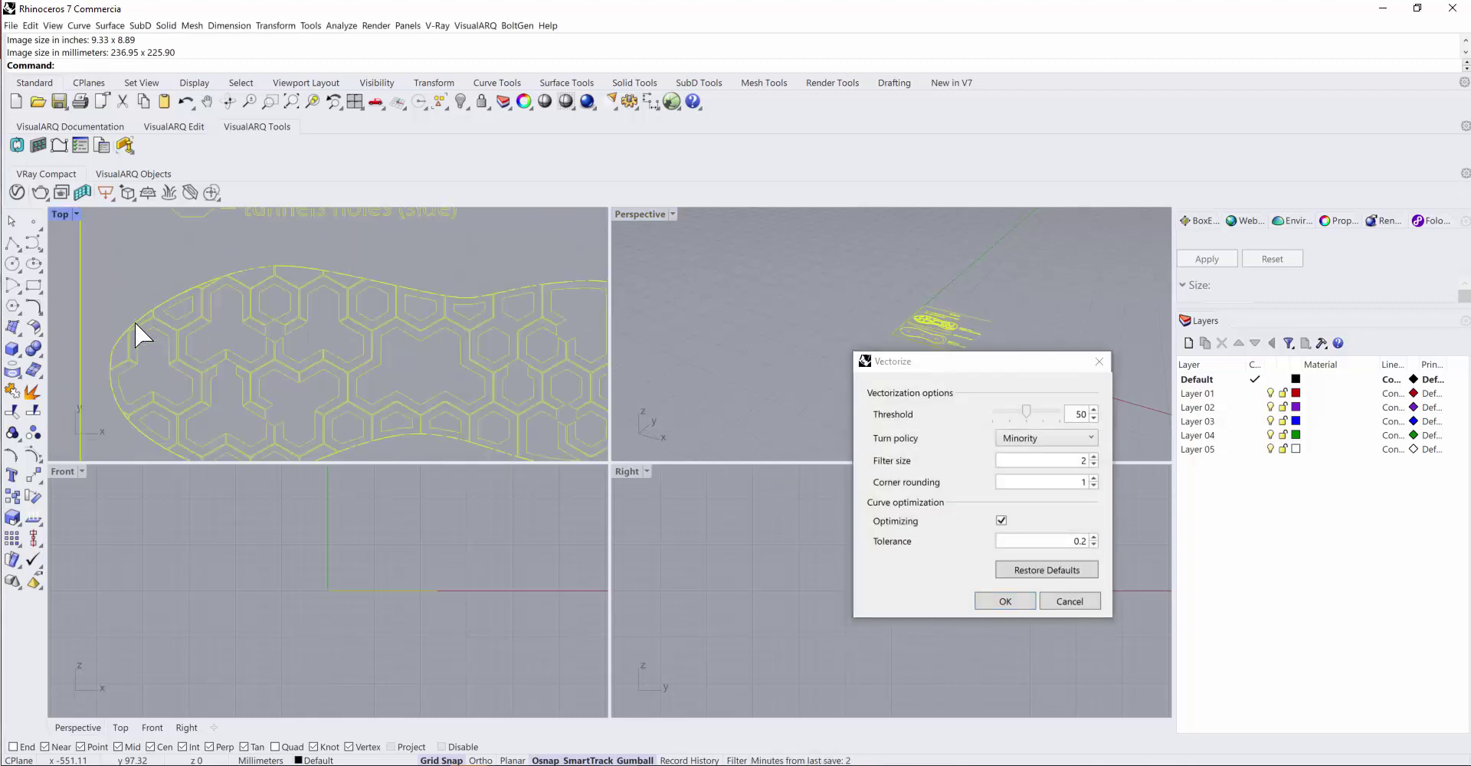
scroll(136, 335, up, 8)
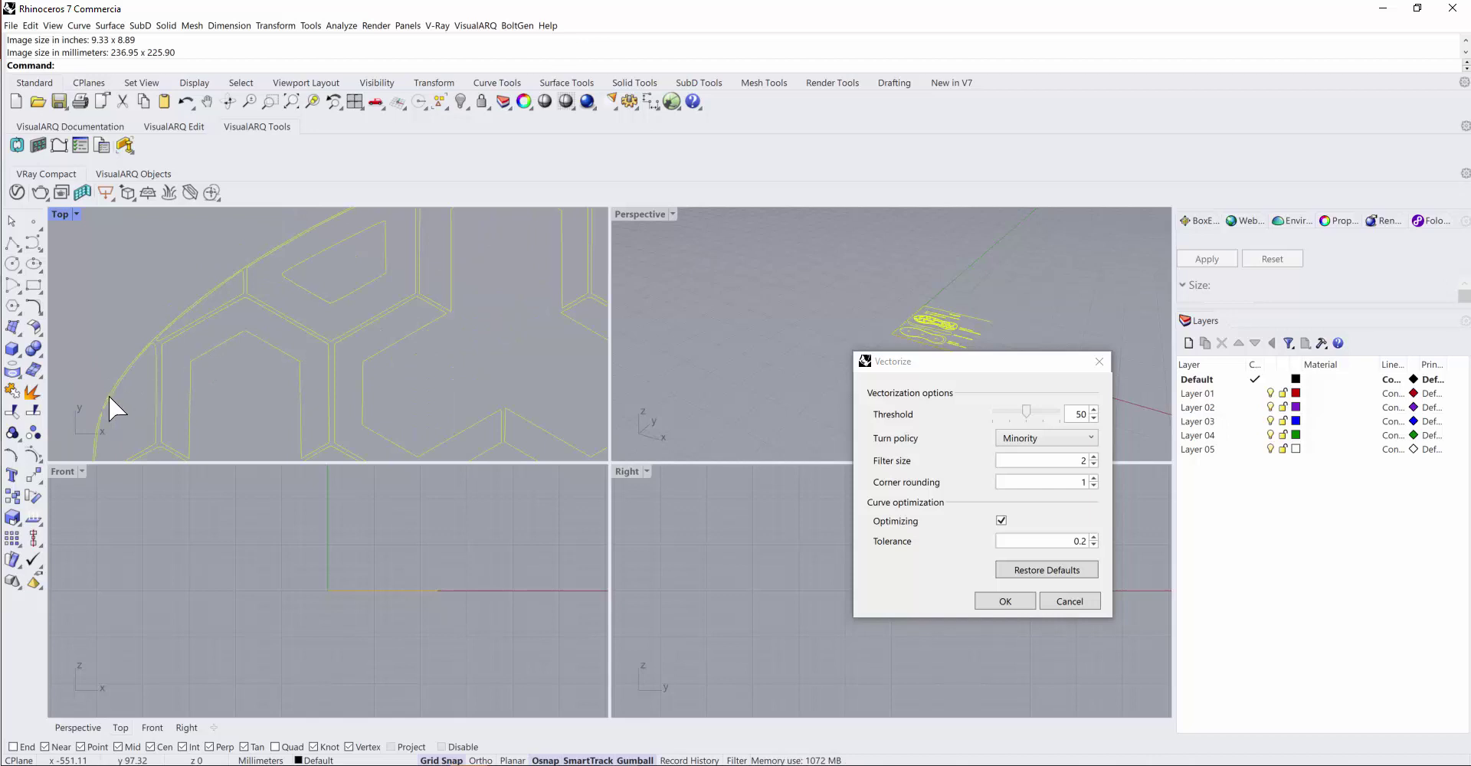
scroll(213, 338, down, 8)
scroll(144, 352, up, 10)
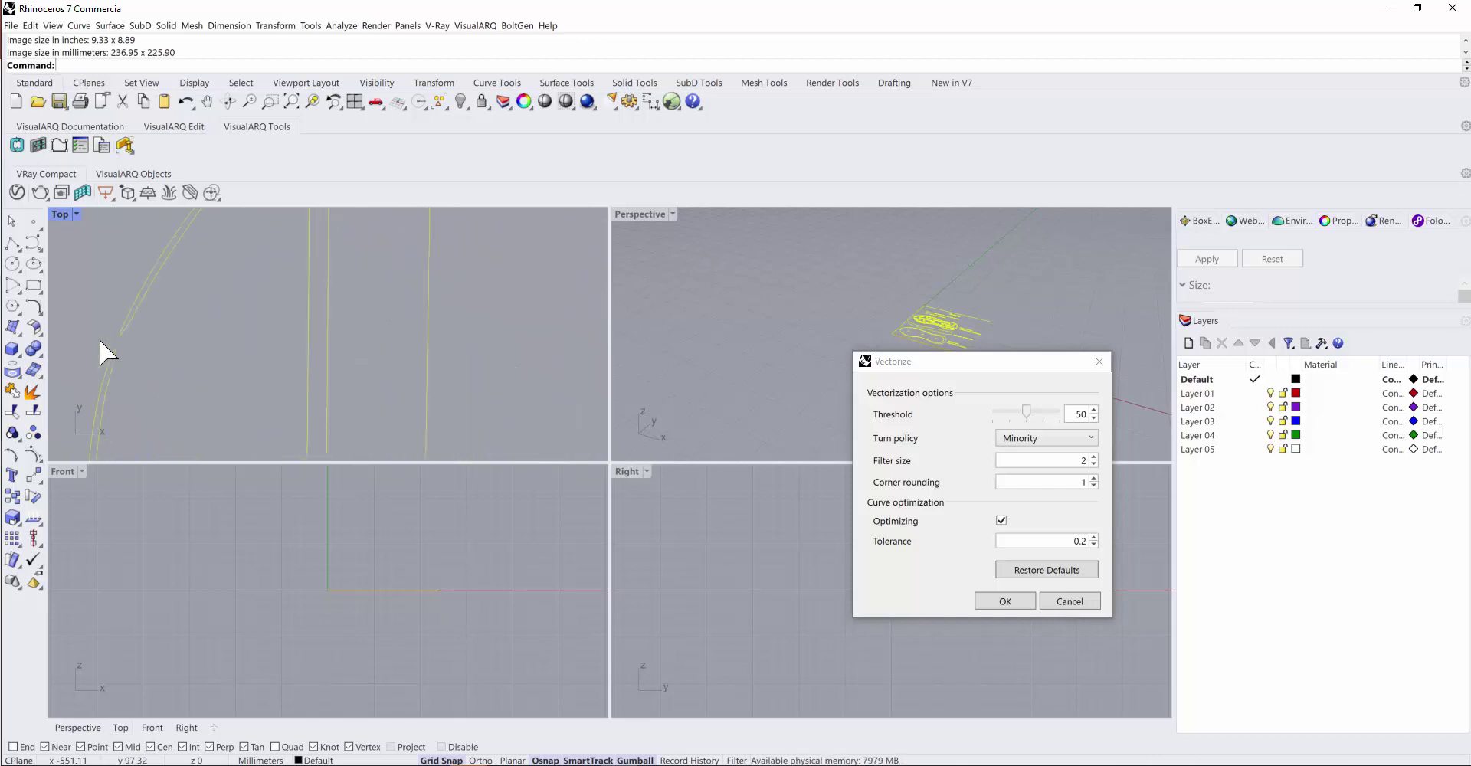
scroll(142, 340, down, 8)
scroll(153, 337, up, 6)
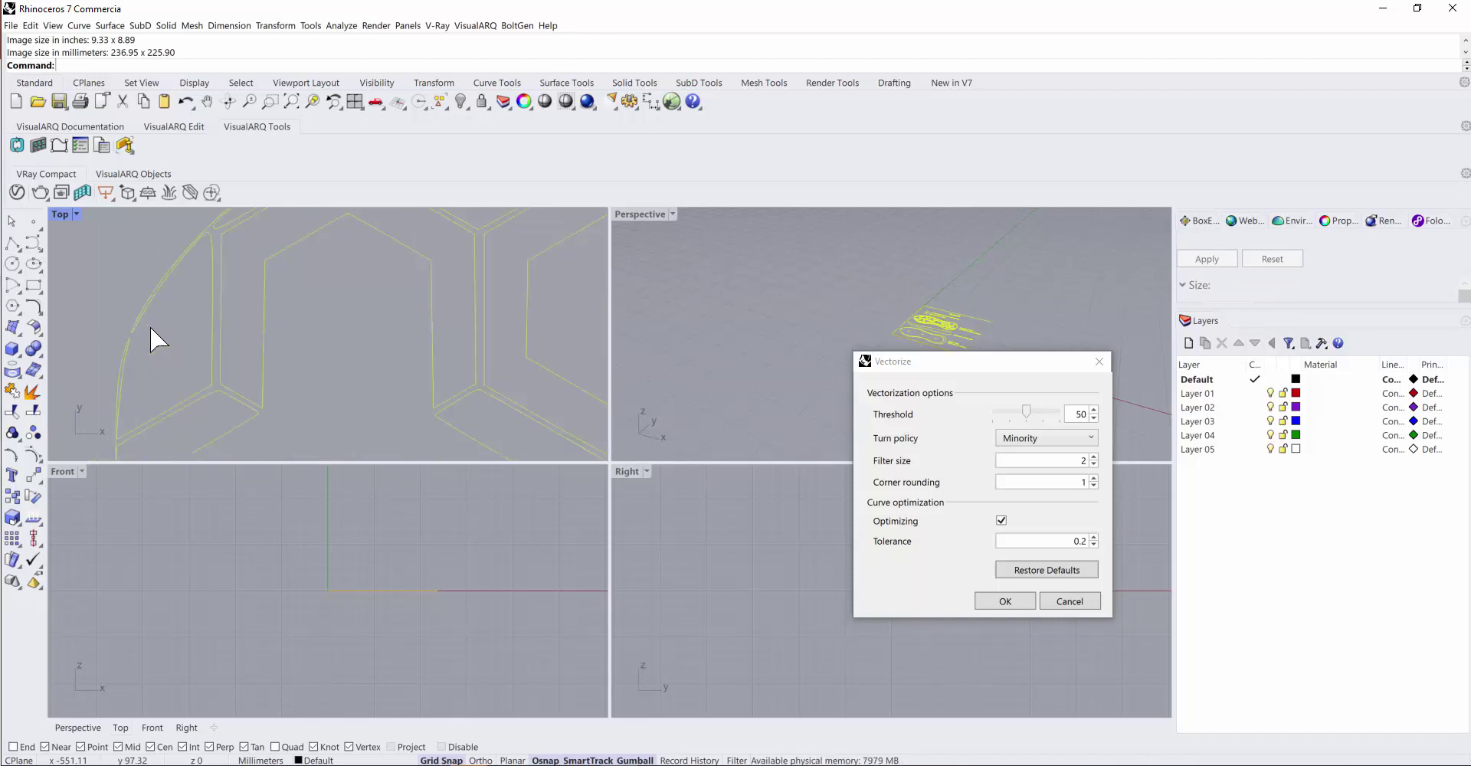
scroll(130, 331, up, 8)
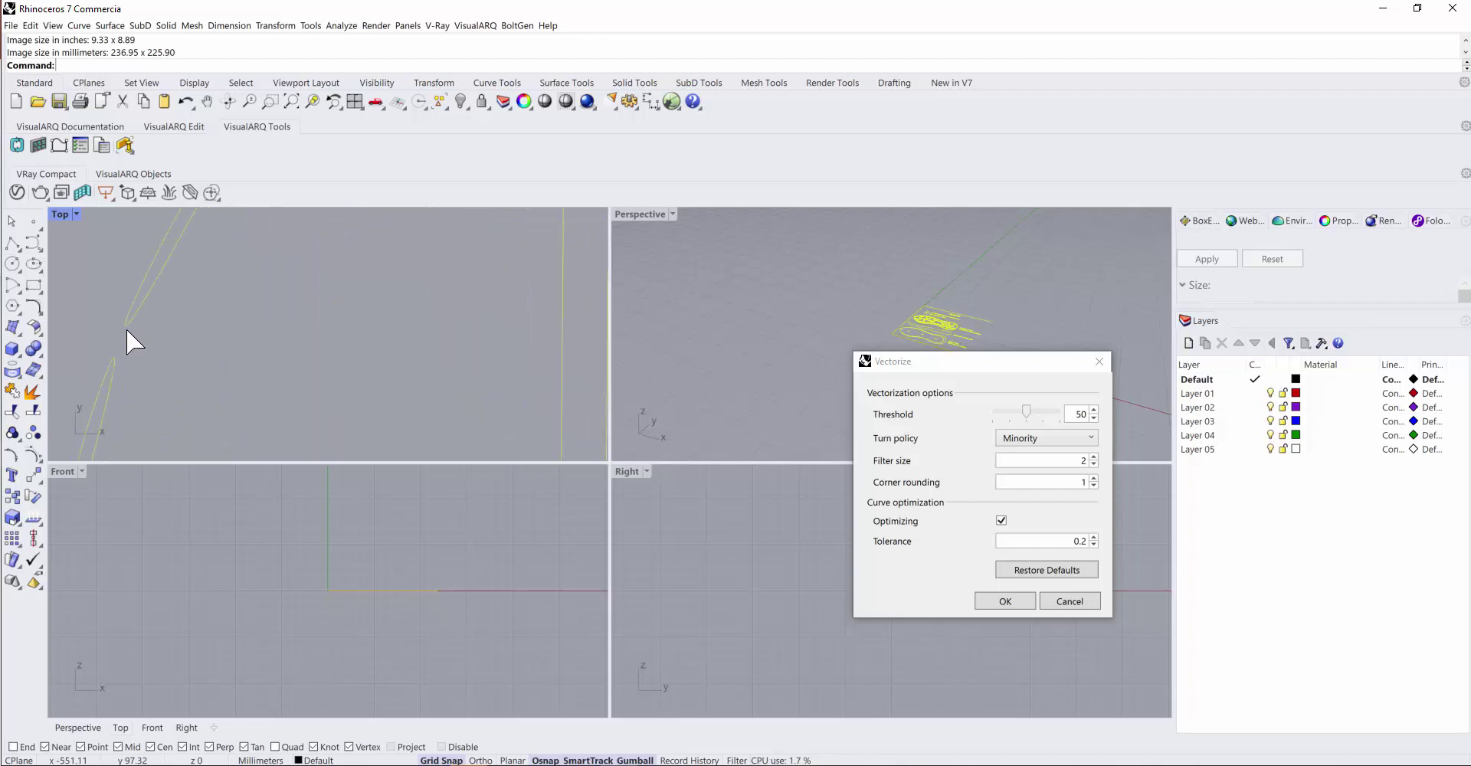
scroll(127, 332, down, 10)
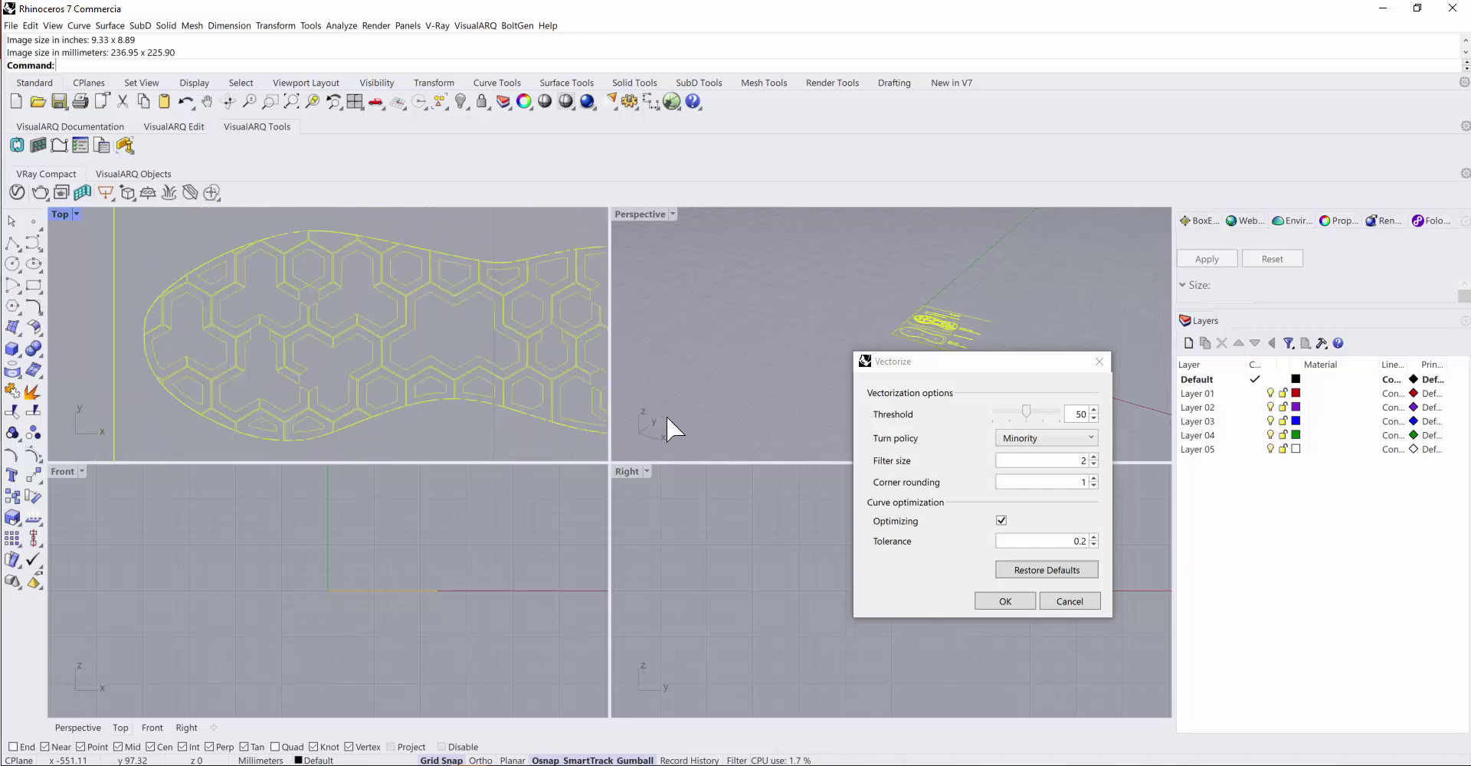
Adjust the tracing threshold, first to 67 and then down to 61.
click(1031, 414)
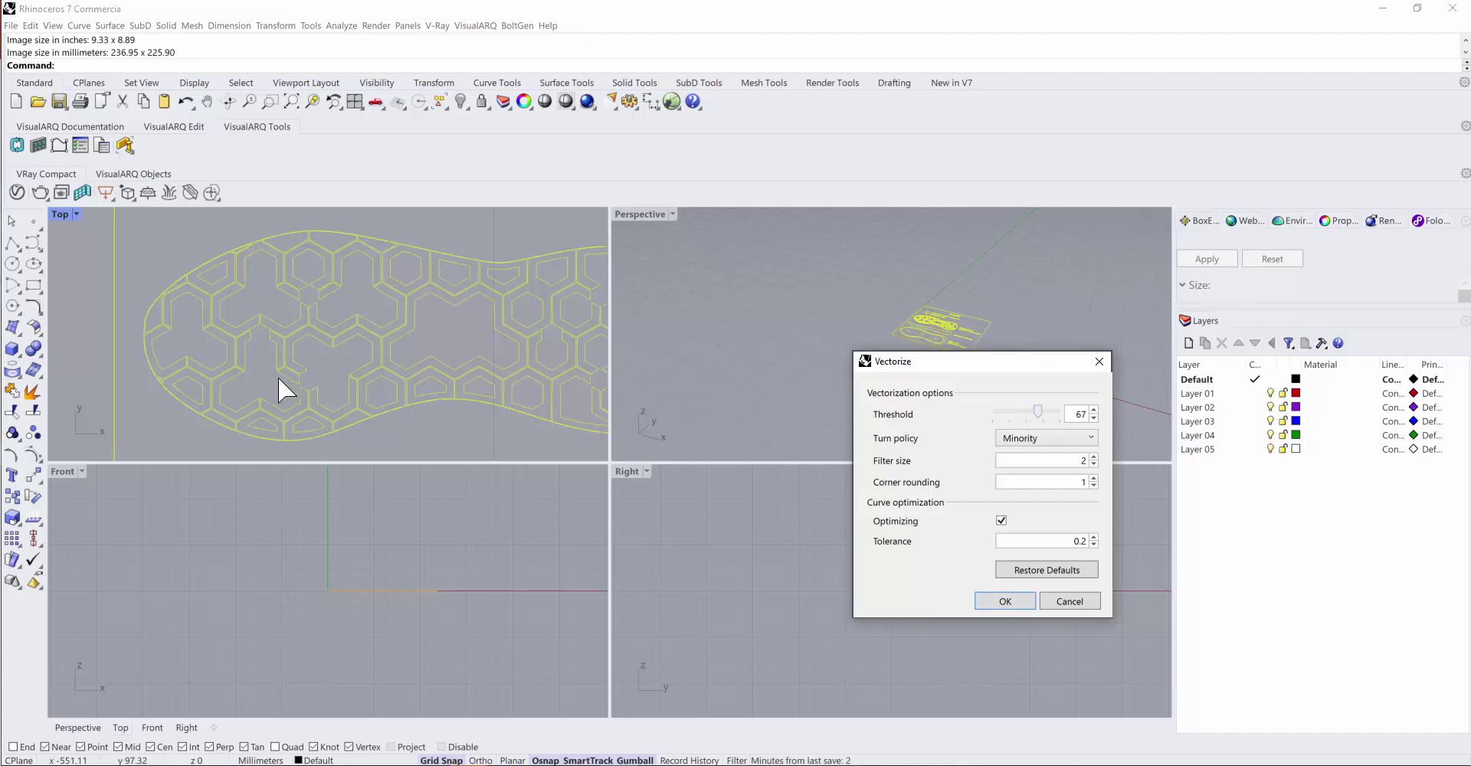
scroll(146, 322, up, 10)
scroll(246, 296, down, 5)
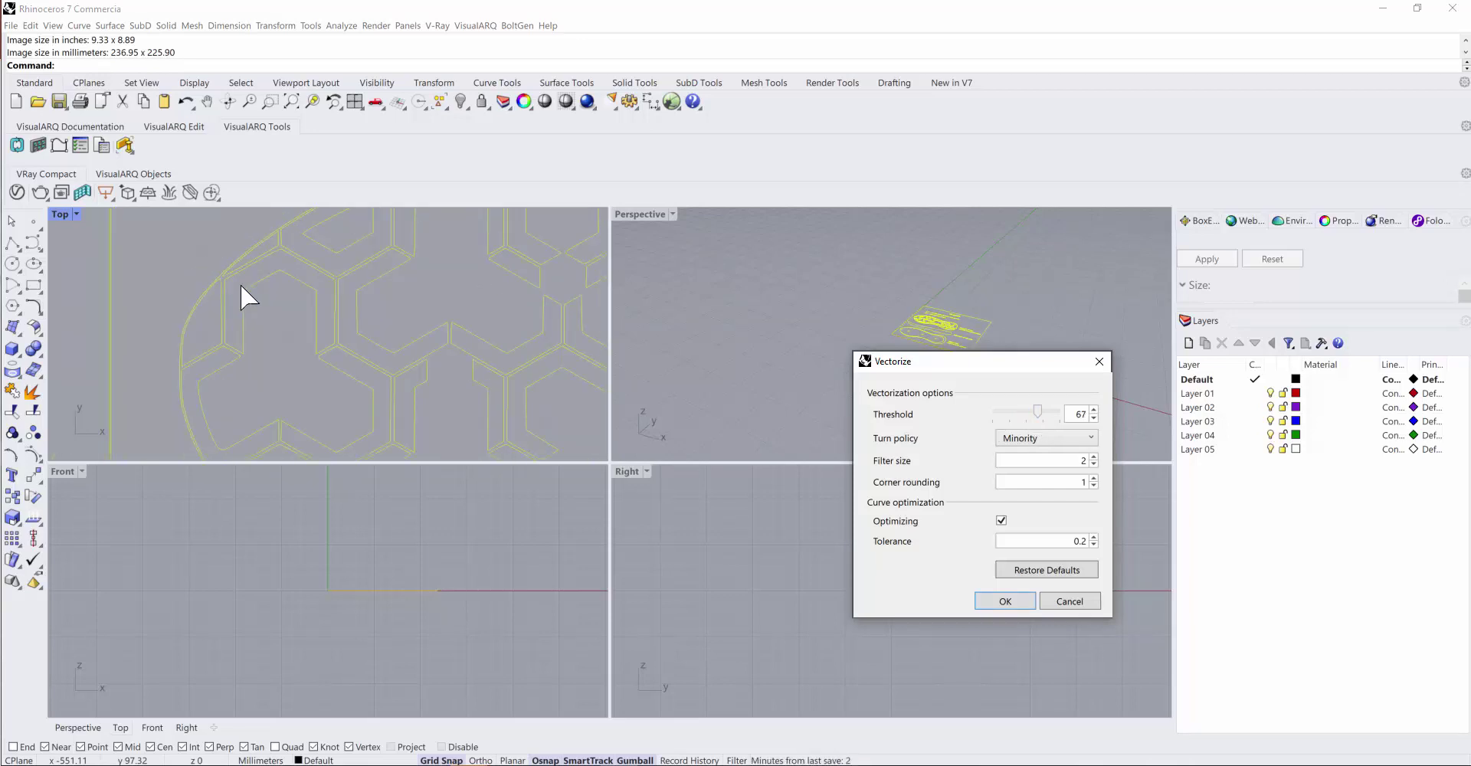
scroll(178, 359, up, 5)
scroll(200, 372, down, 5)
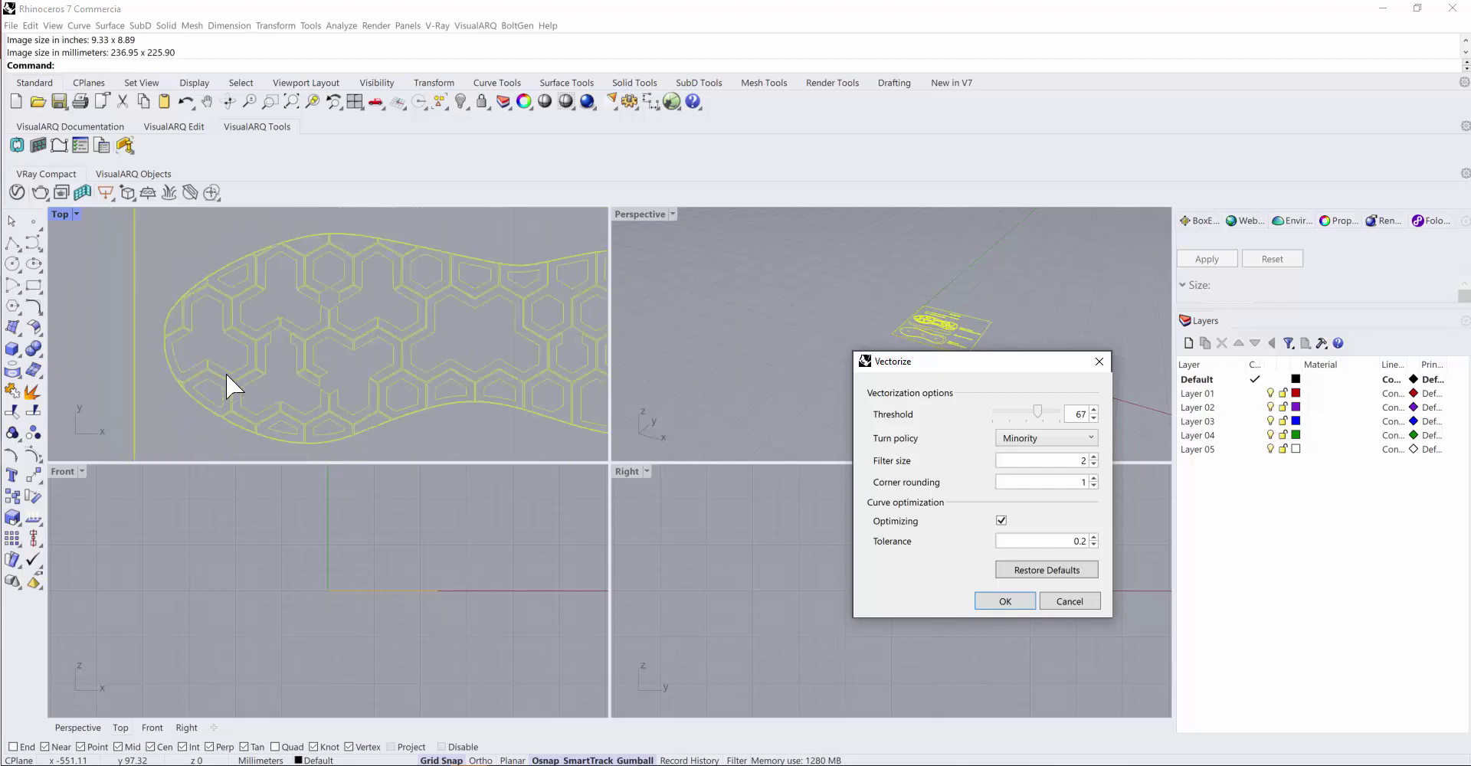
scroll(276, 457, up, 5)
scroll(261, 447, down, 2)
scroll(283, 435, down, 5)
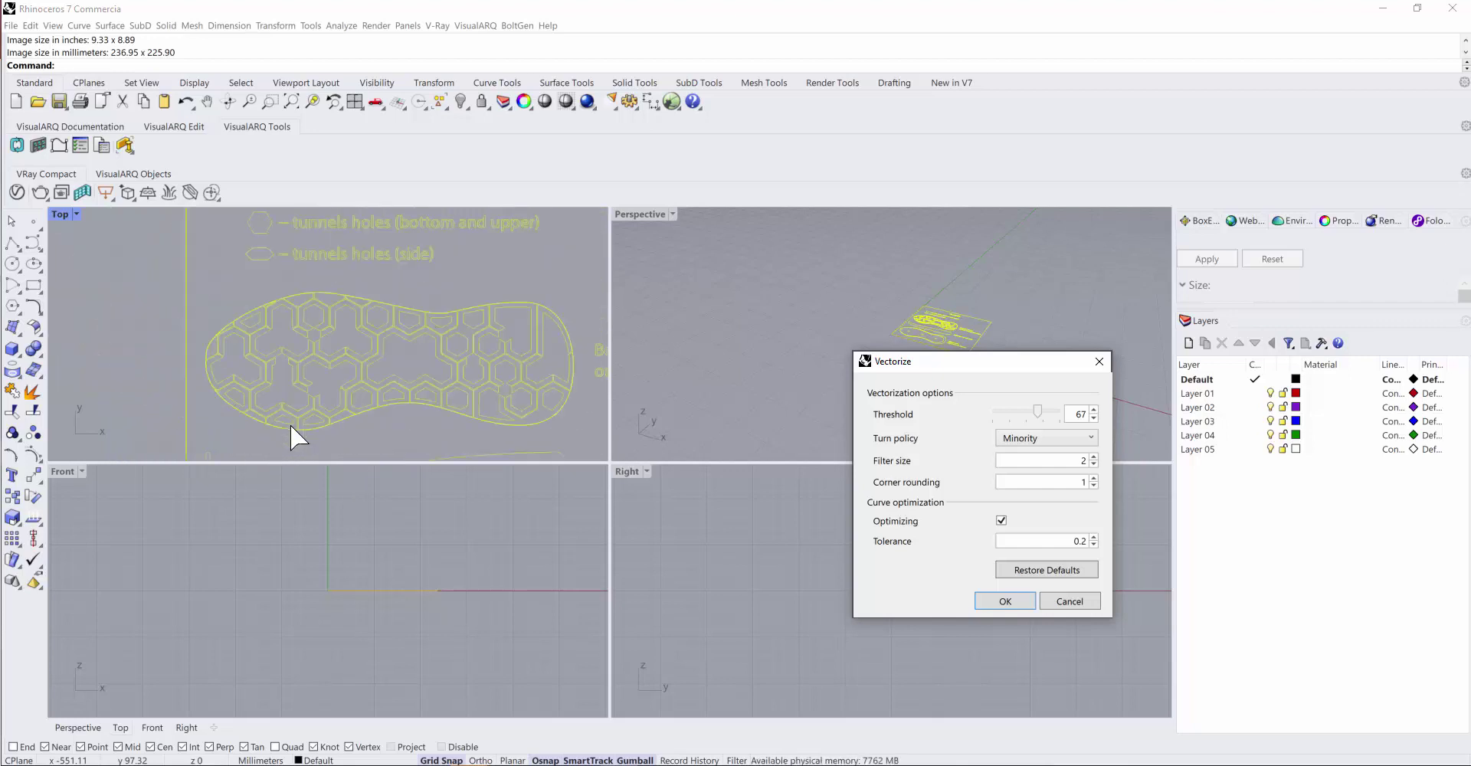
scroll(470, 384, up, 8)
scroll(390, 394, down, 5)
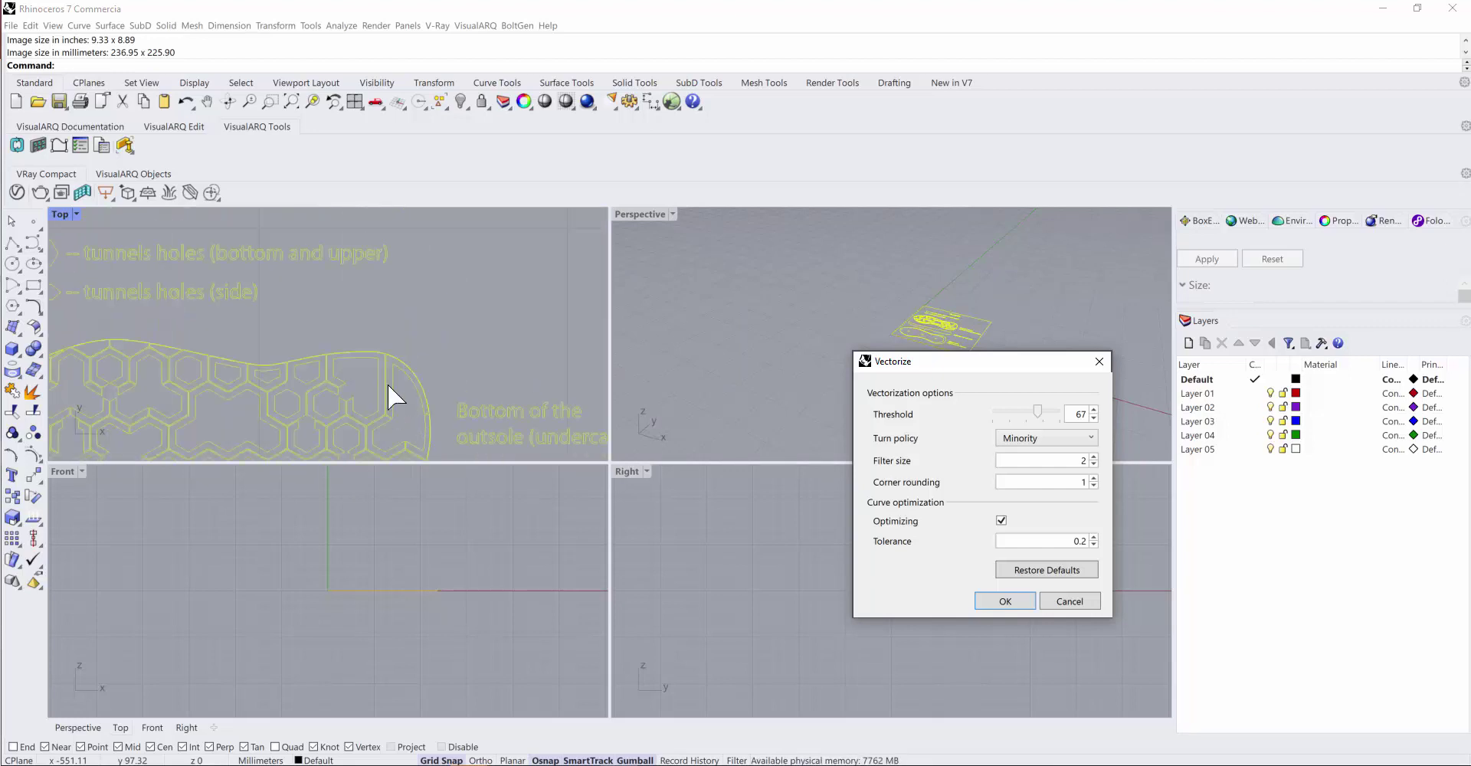
scroll(355, 365, up, 4)
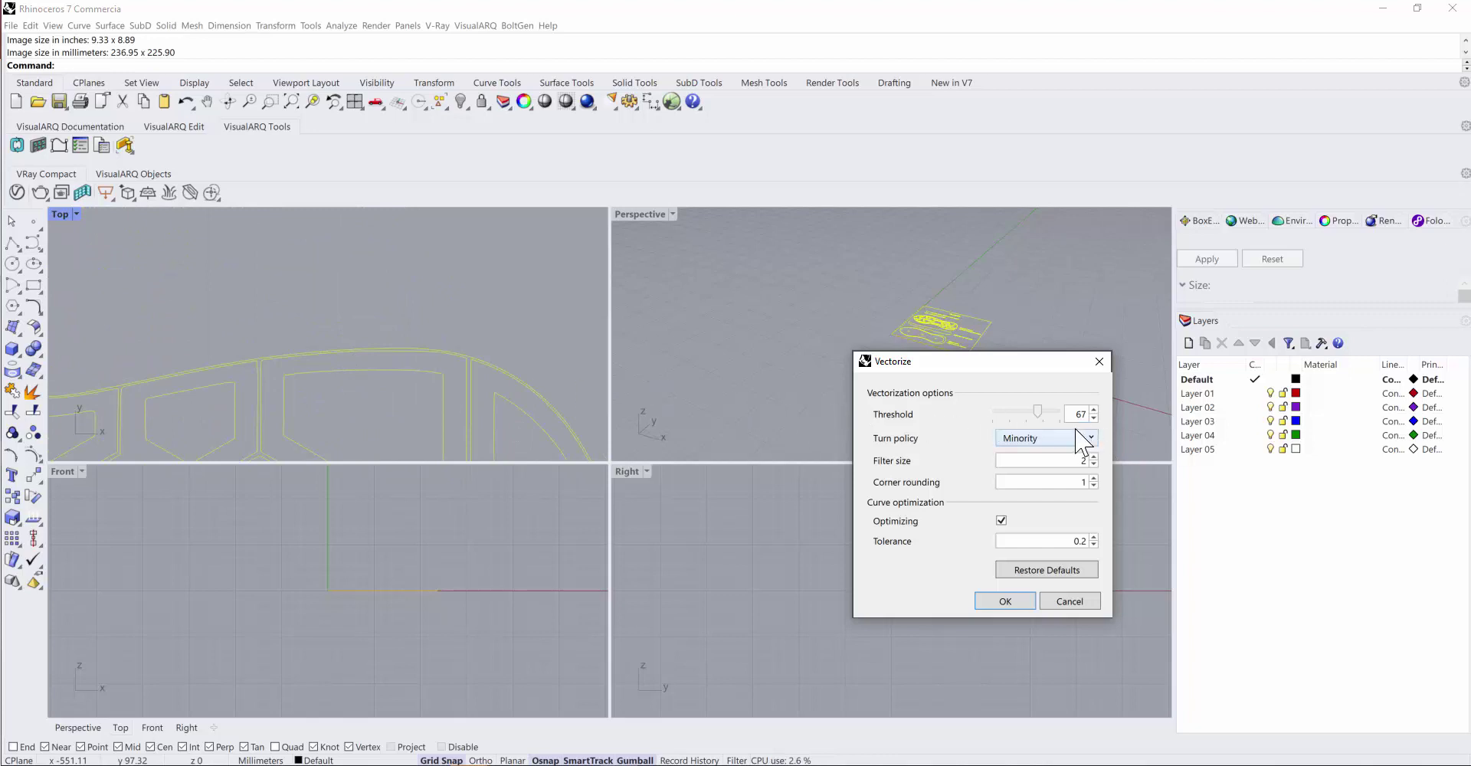
drag(1049, 414, 1033, 416)
scroll(448, 368, down, 5)
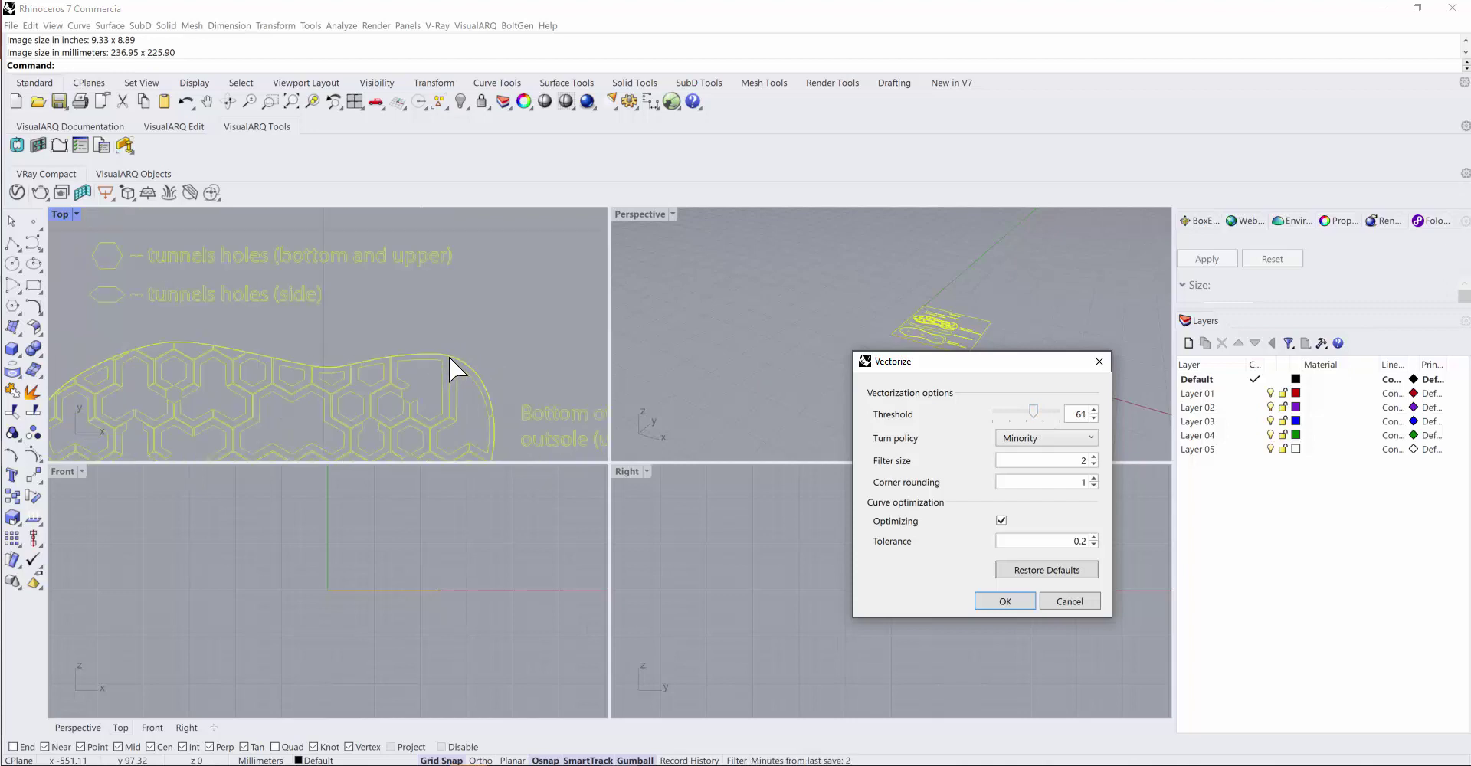
scroll(421, 430, up, 6)
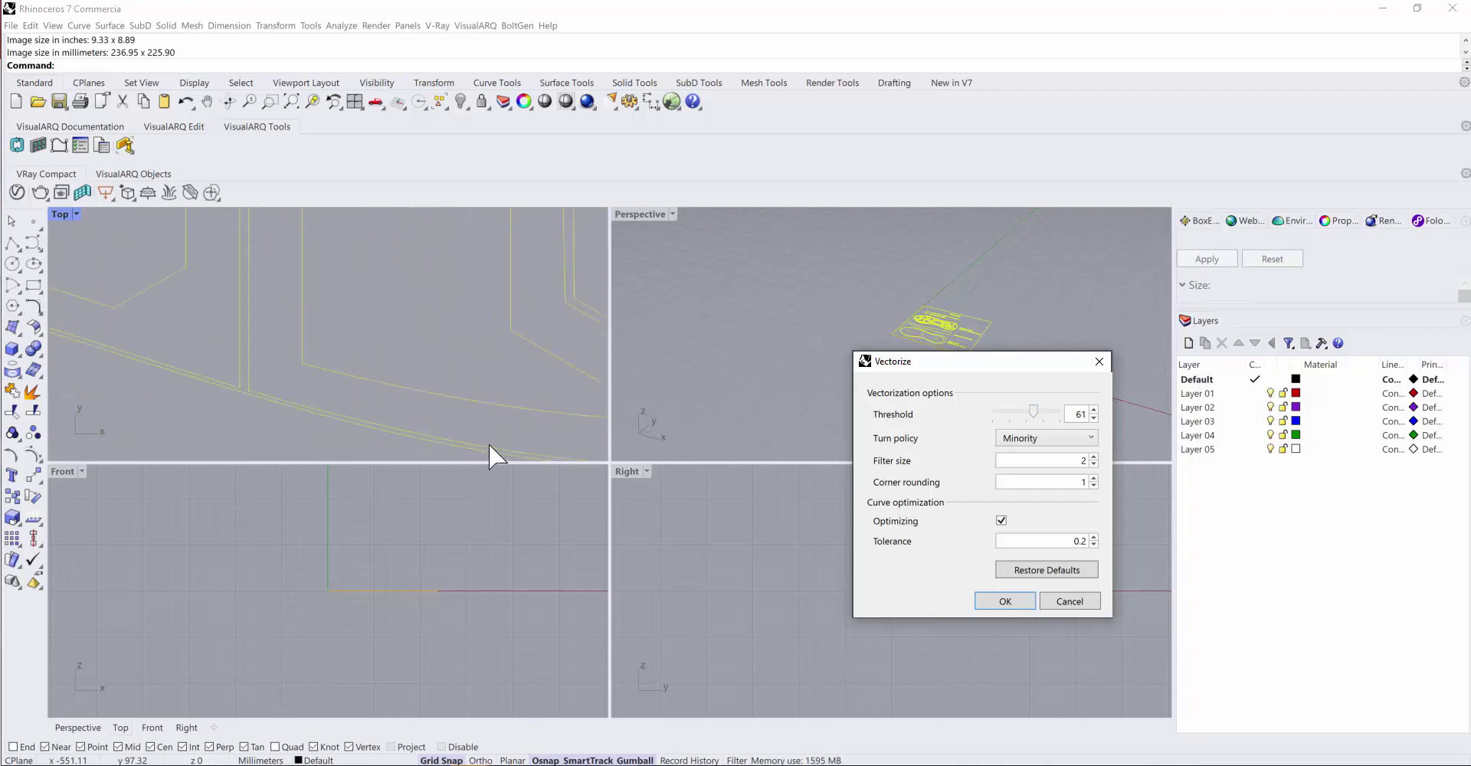
scroll(349, 452, down, 5)
scroll(310, 460, up, 3)
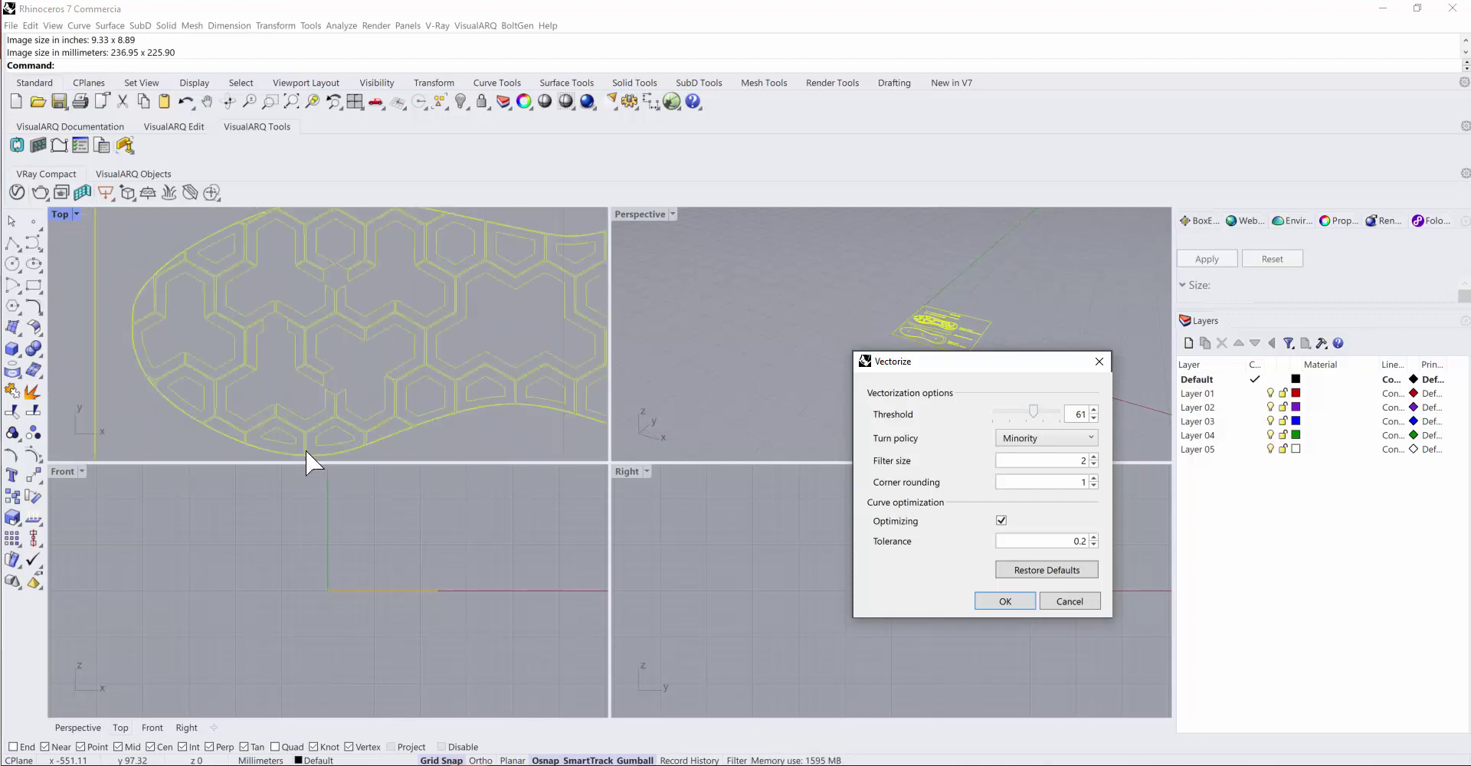
Accept the trace to create 265 curves and clear the selection.
click(621, 514)
click(1004, 602)
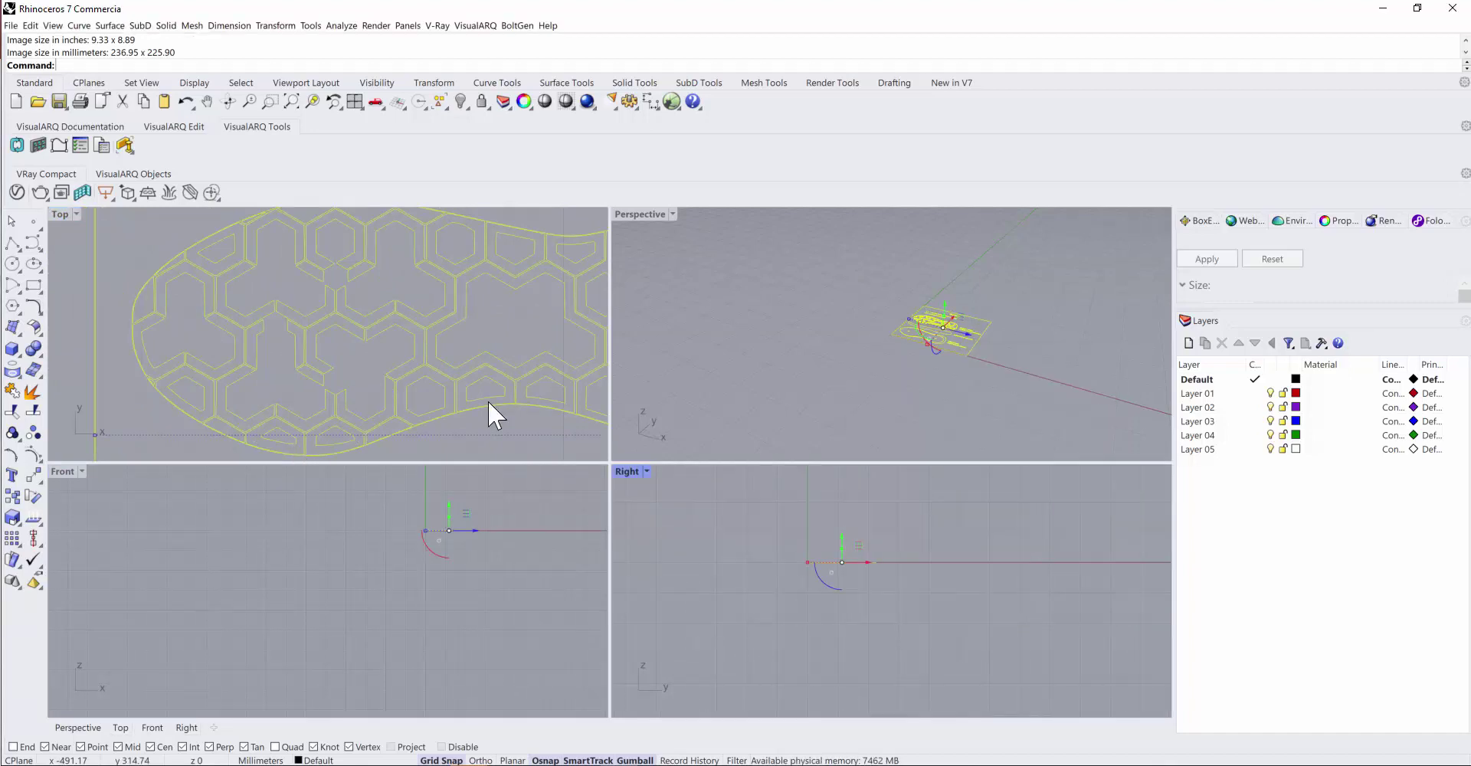
click(493, 415)
scroll(207, 393, down, 5)
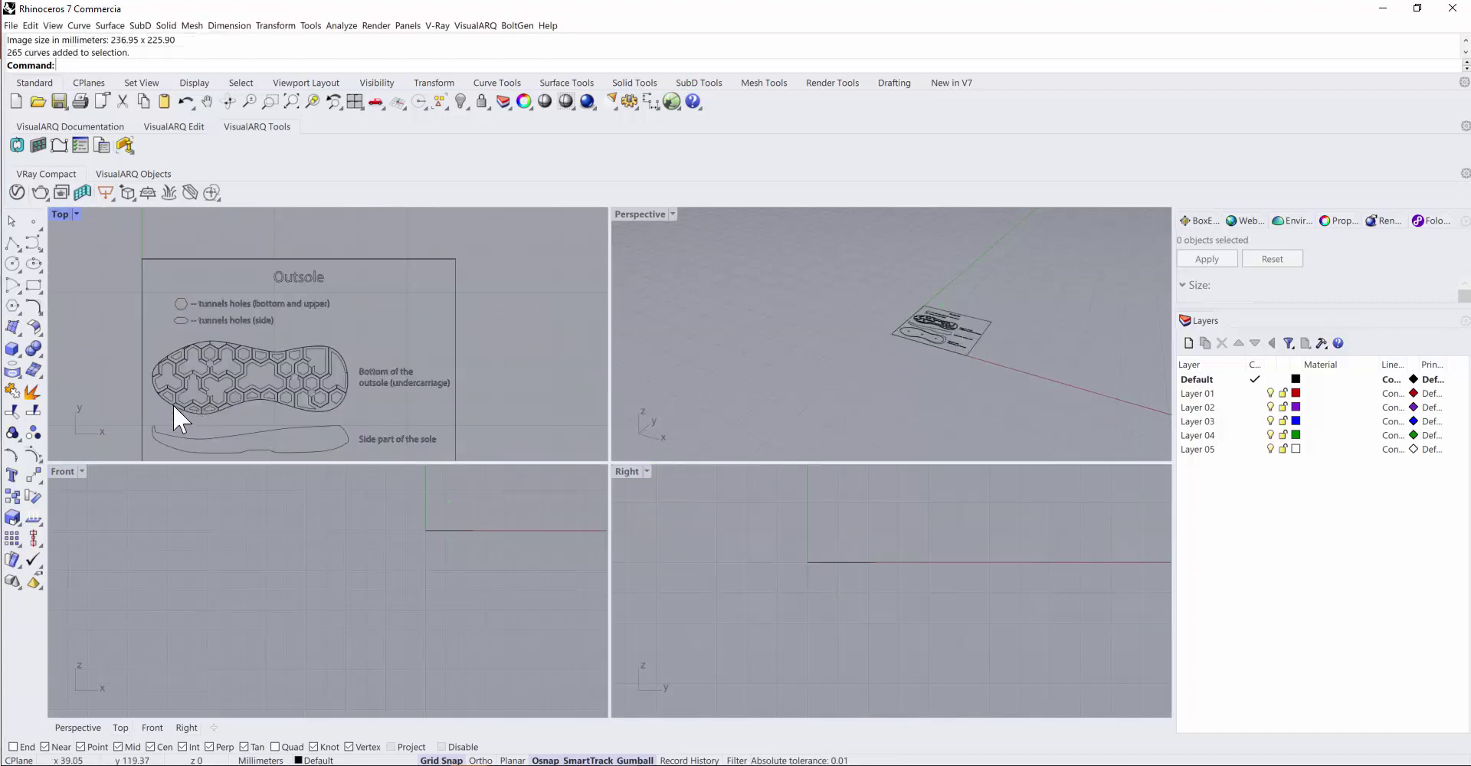
scroll(173, 404, up, 8)
scroll(161, 351, down, 8)
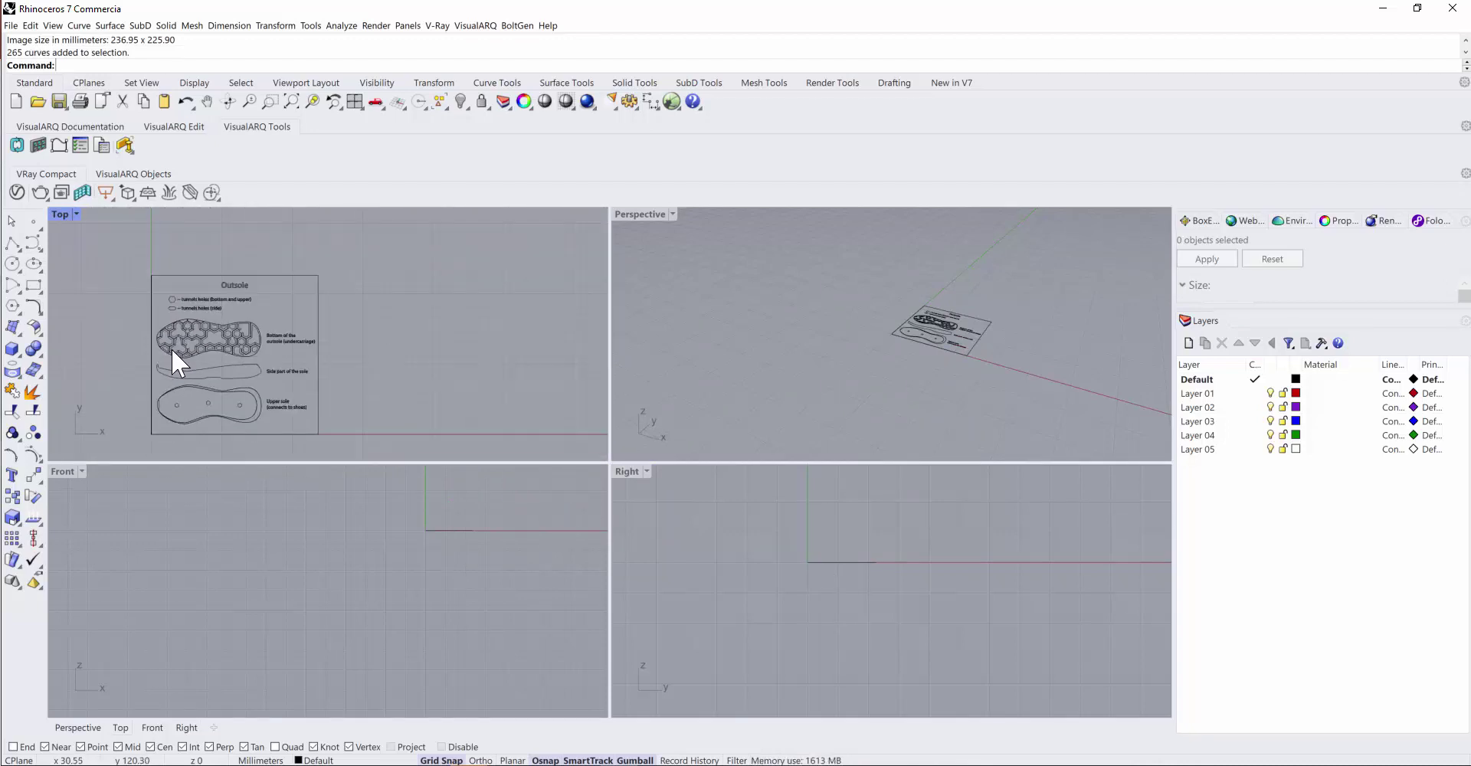
scroll(172, 348, up, 6)
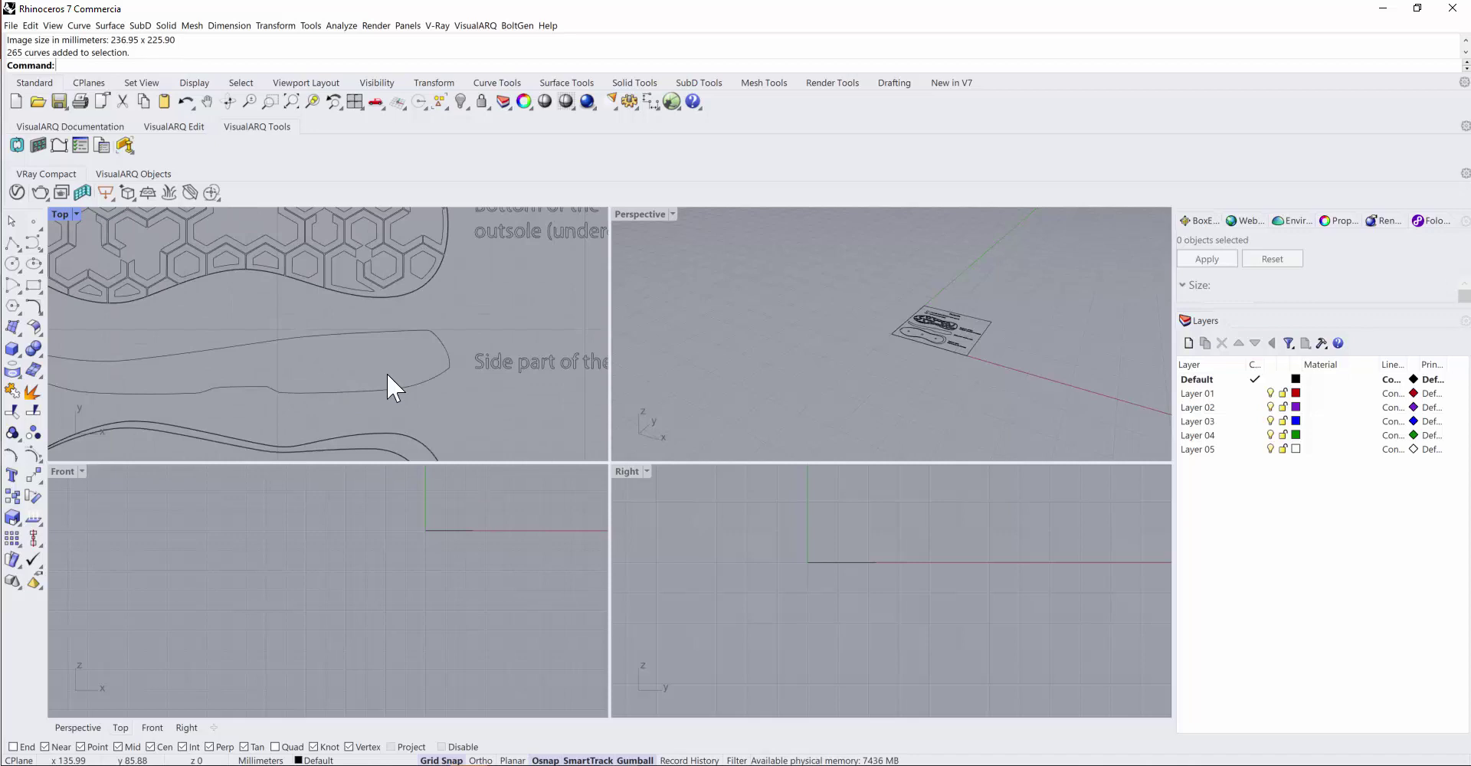
scroll(361, 380, down, 4)
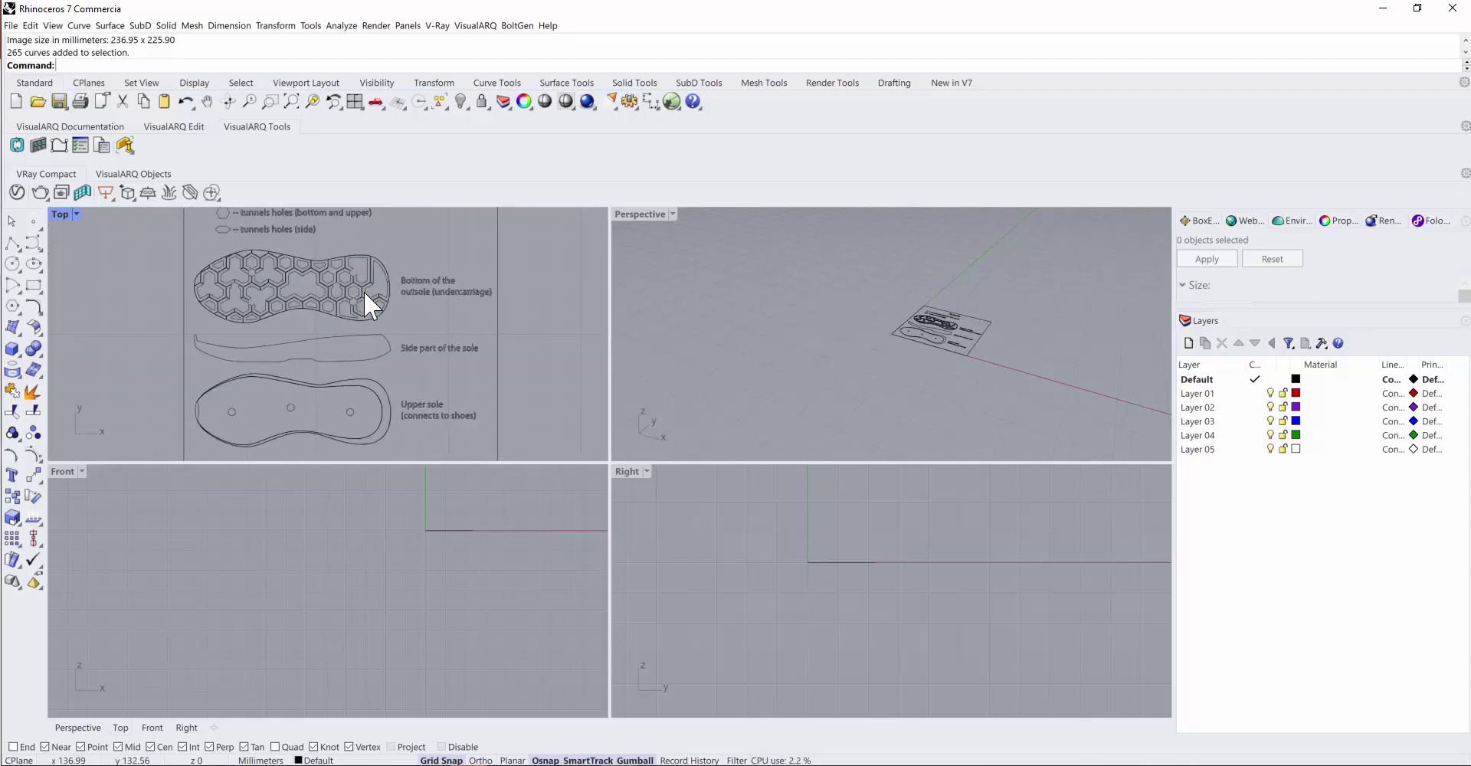
scroll(360, 292, down, 1)
scroll(322, 259, up, 3)
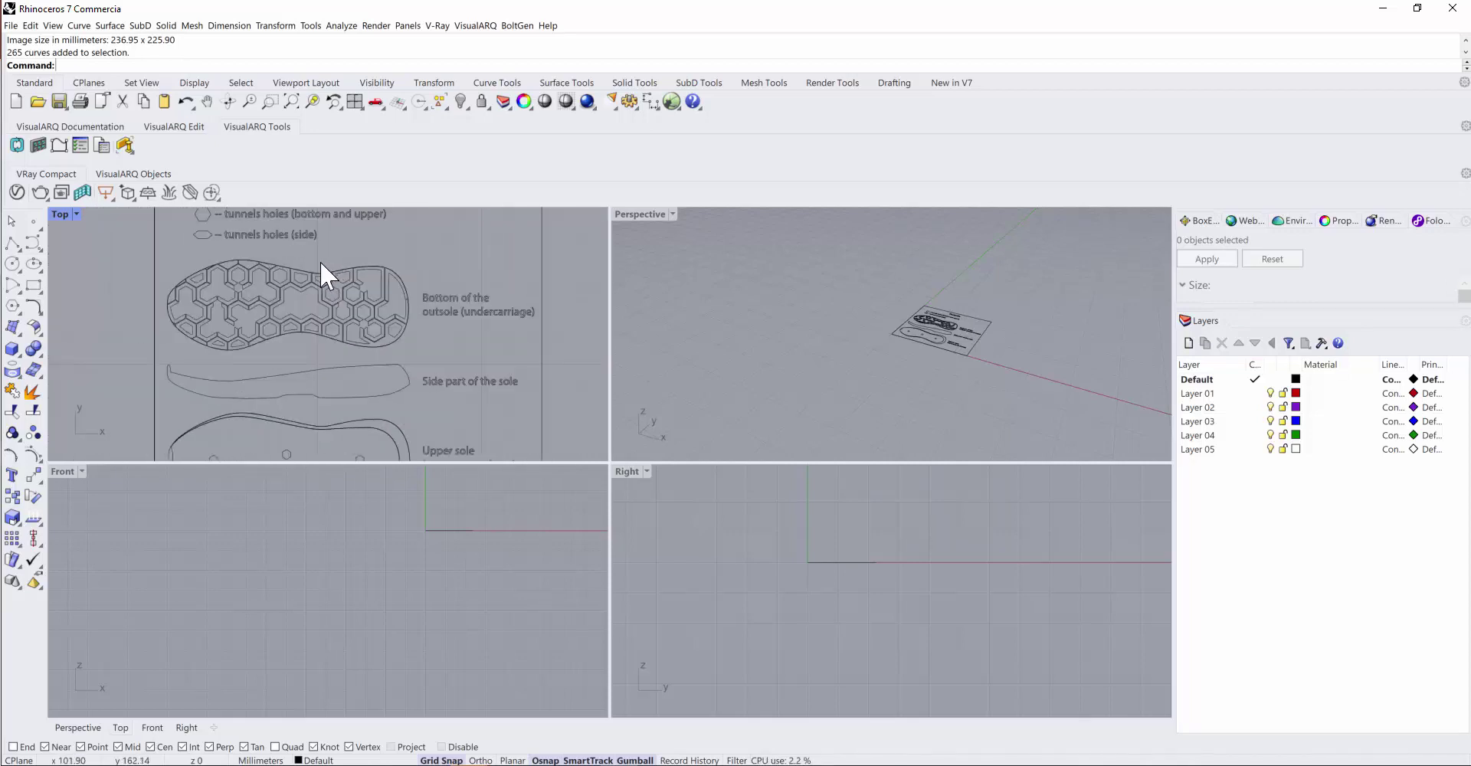
scroll(320, 260, down, 2)
Select all traced curves and Ungroup them into 3022 curves, then test-pick one.
key(ctrl+a)
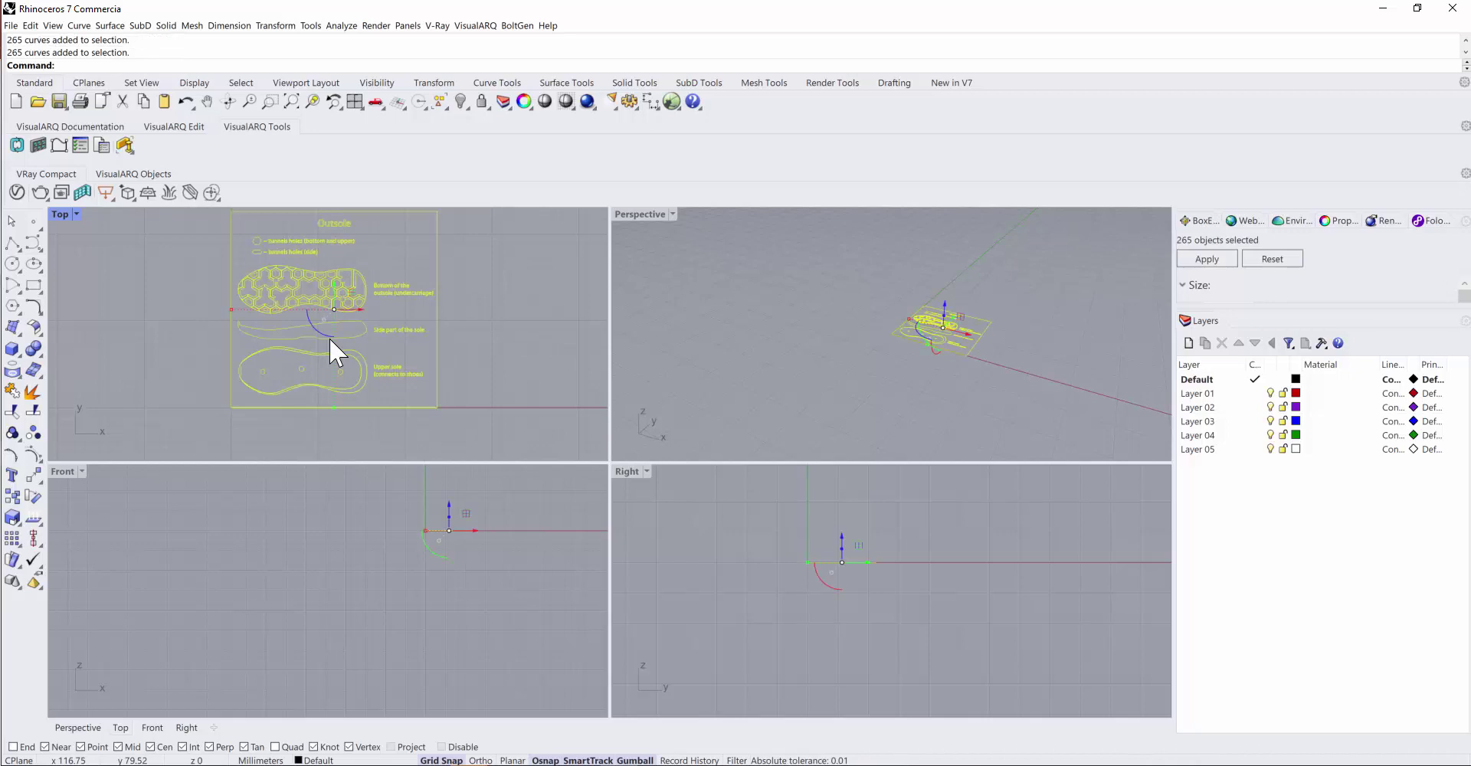
scroll(328, 338, up, 2)
text(Ungroup)
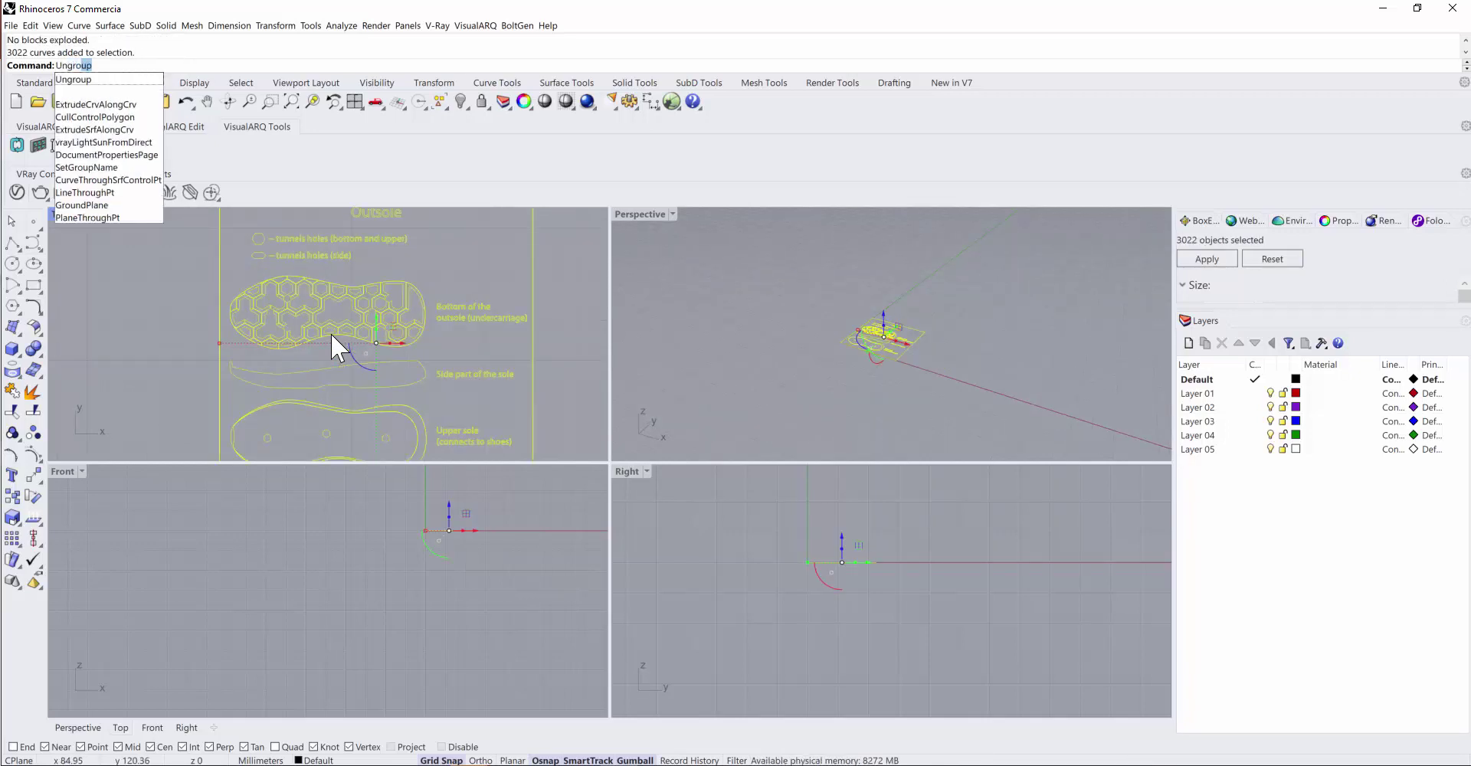
key(Return)
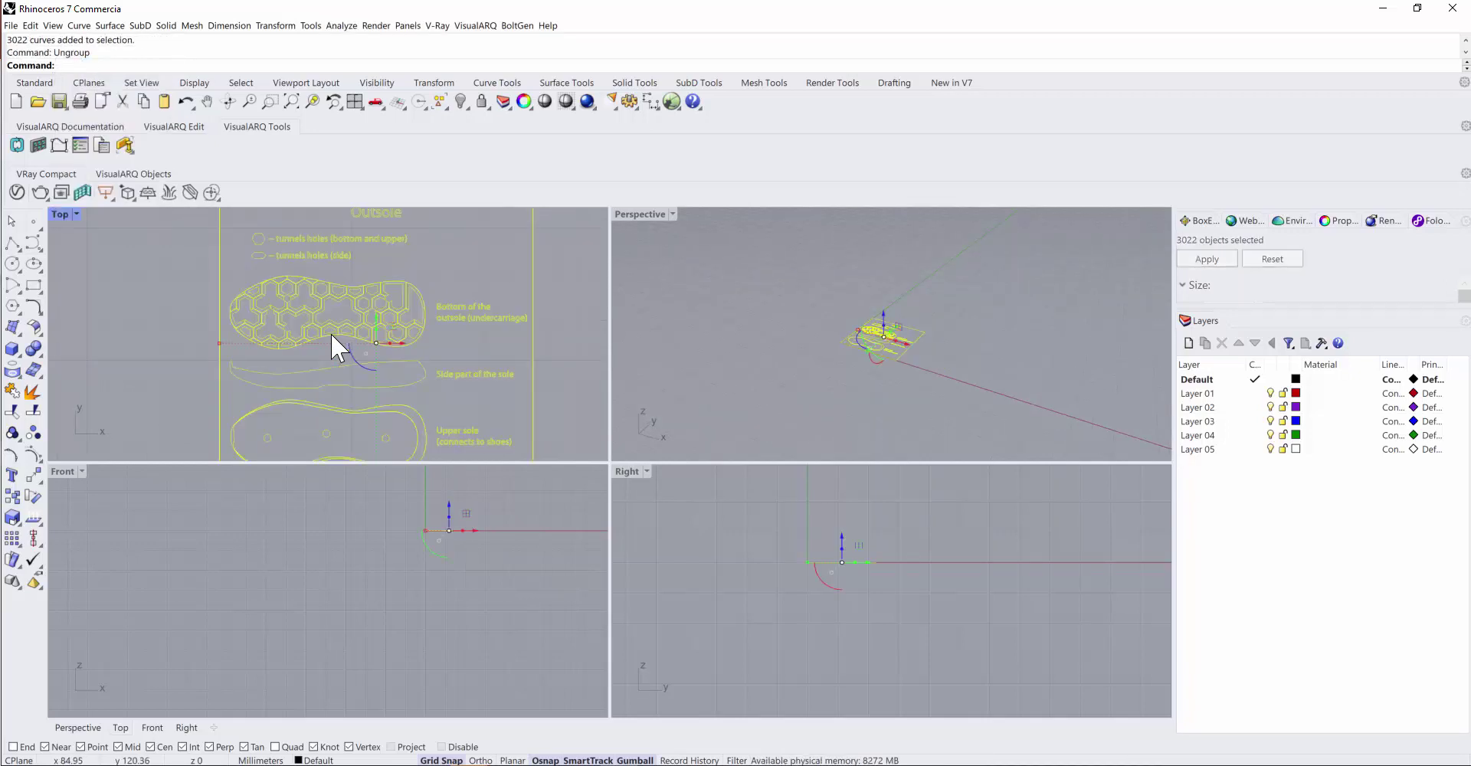
click(90, 261)
click(277, 346)
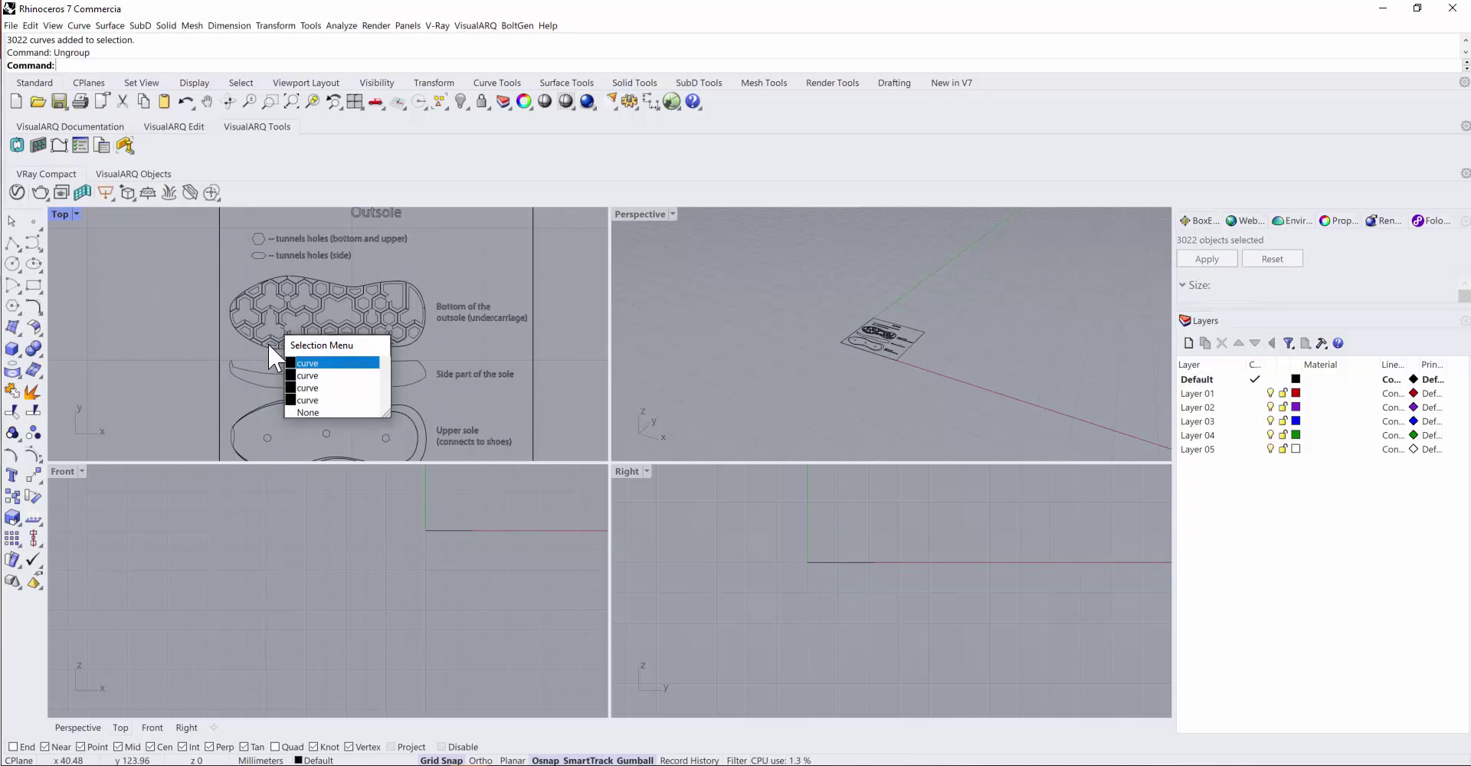
key(Return)
click(201, 317)
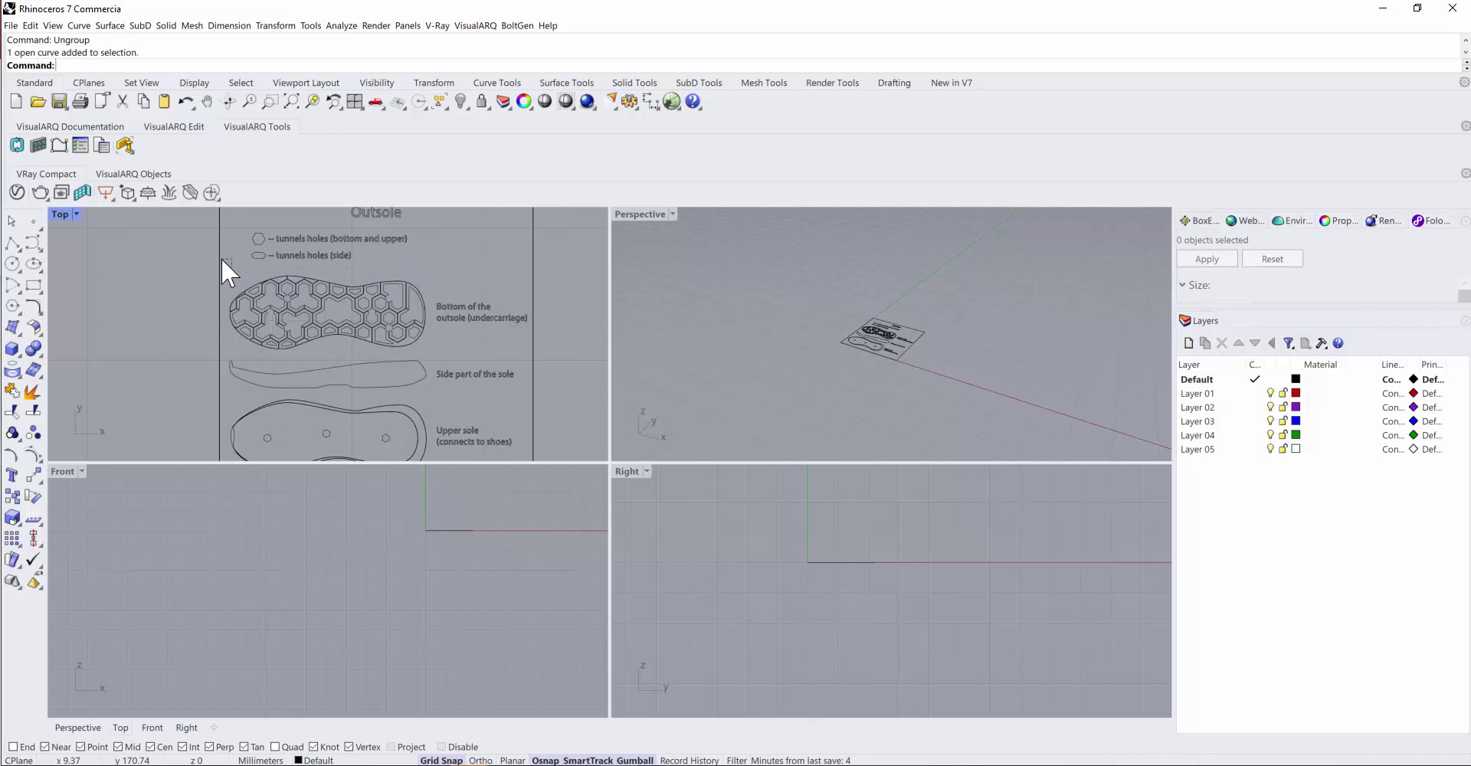
scroll(224, 265, up, 2)
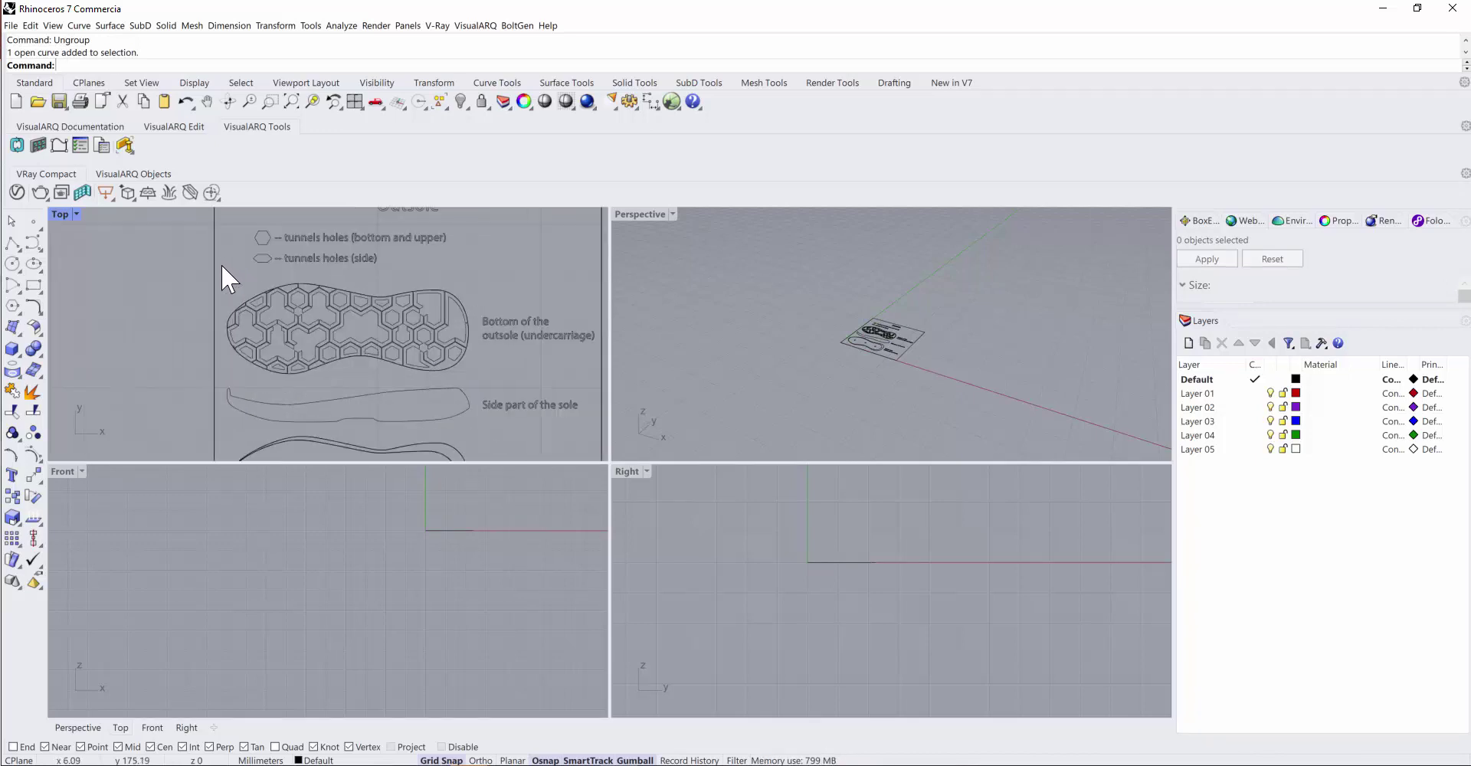
Window-select the hexagon outsole curves and move them left off the sheet.
click(234, 277)
click(314, 325)
drag(330, 336, 246, 364)
scroll(480, 371, down, 5)
key(Escape)
scroll(399, 400, up, 5)
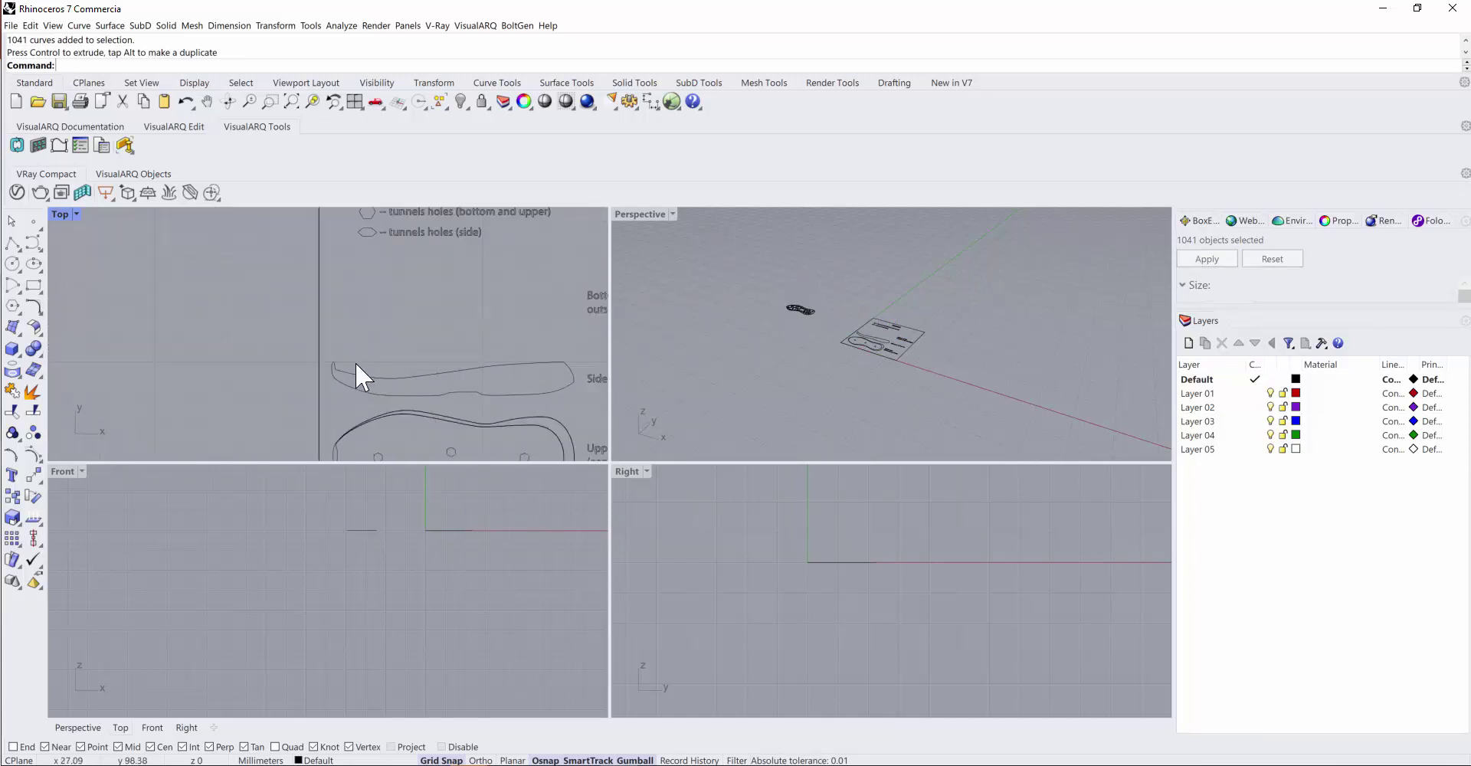
Select the side-sole profile curves and move them away from the sheet.
drag(562, 397, 325, 384)
scroll(579, 399, down, 5)
scroll(335, 397, up, 3)
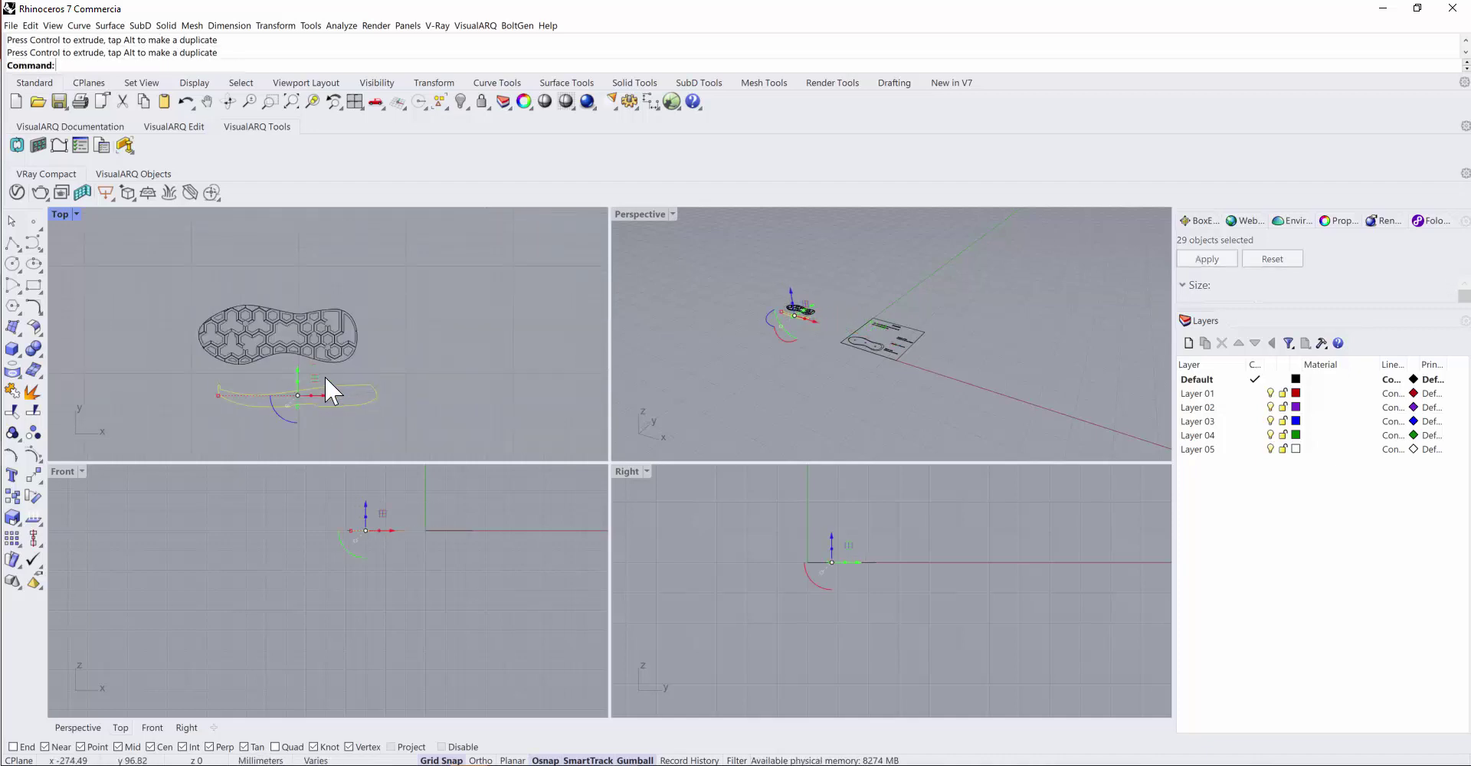
scroll(330, 387, up, 2)
click(435, 379)
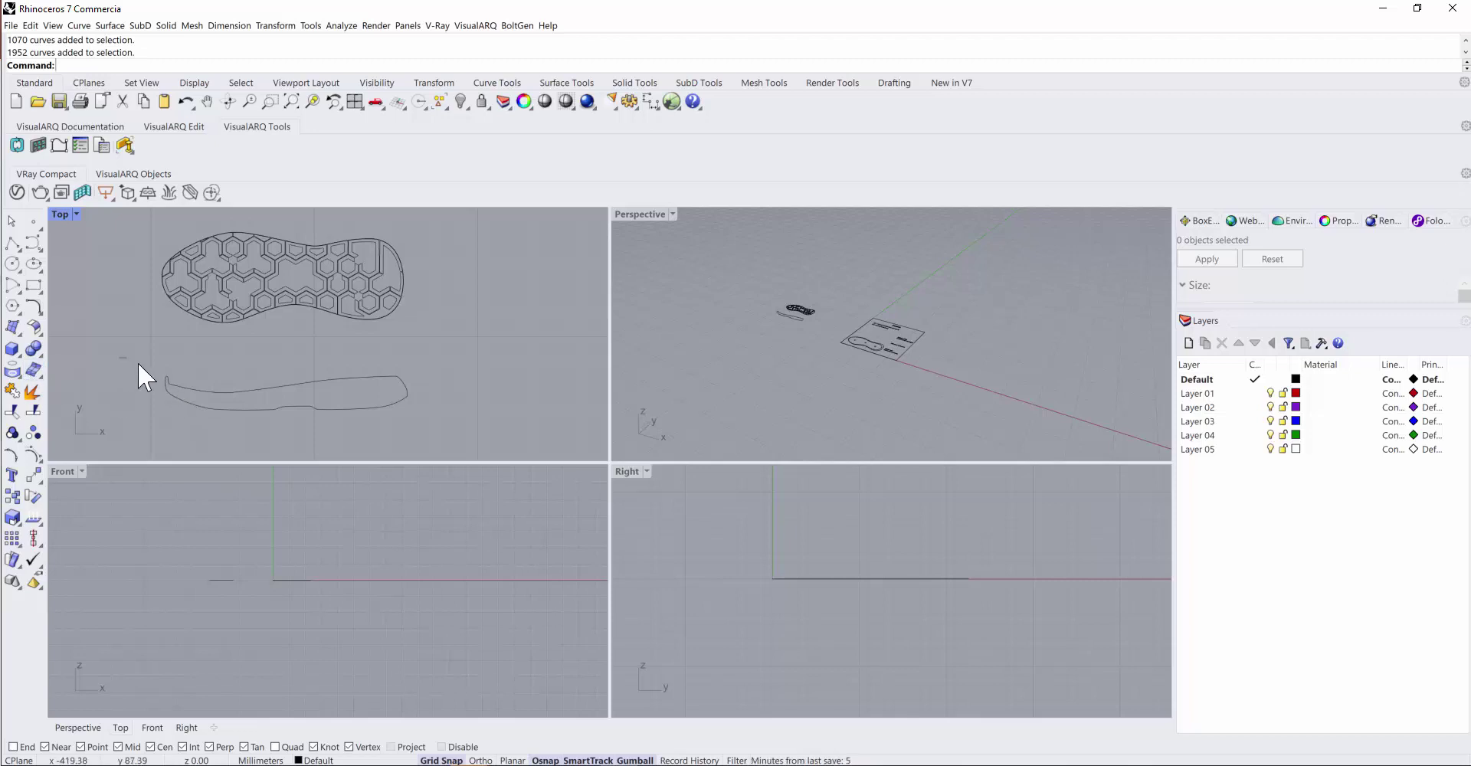
Rotate the 29 side-profile curves 90° about X so they stand upright.
drag(137, 358, 449, 433)
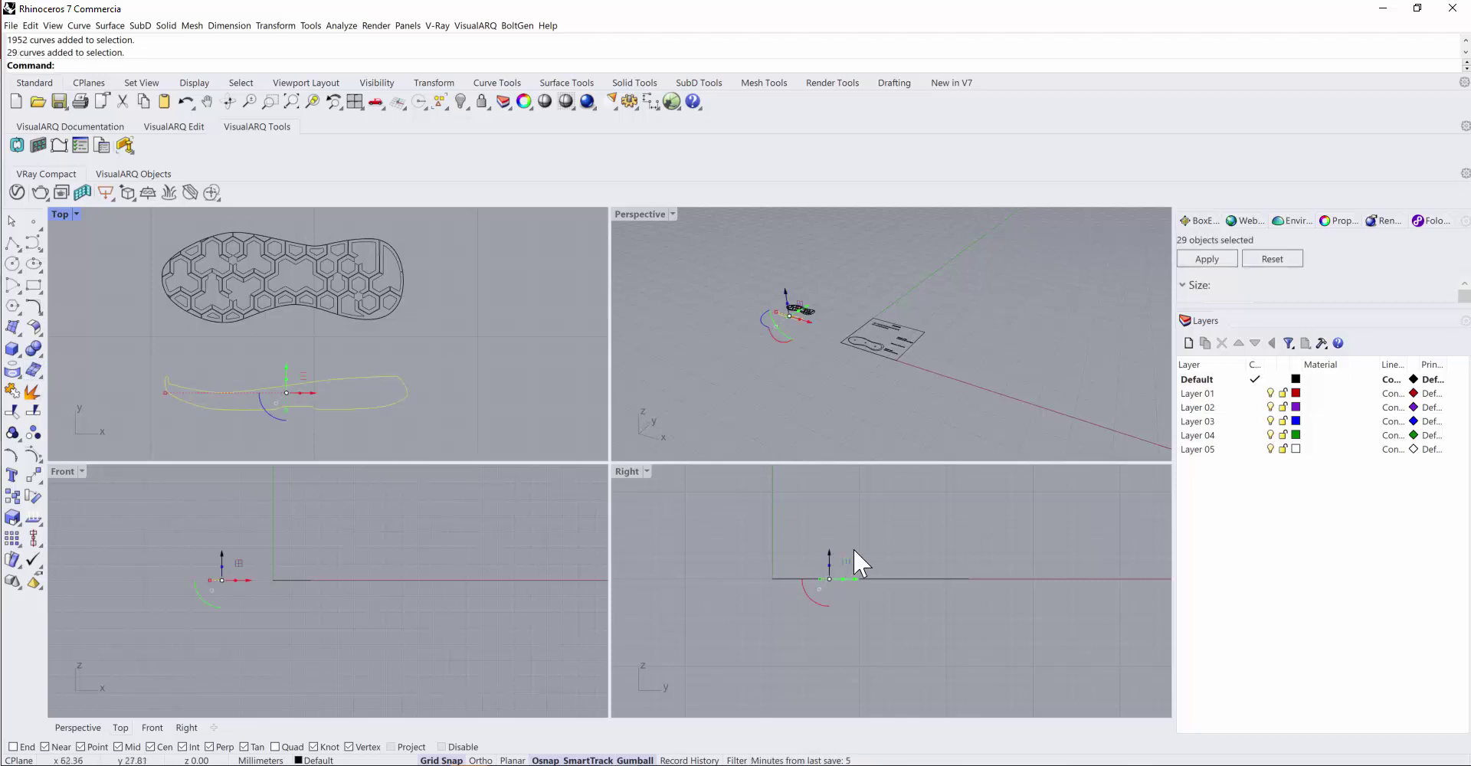
scroll(896, 542, down, 2)
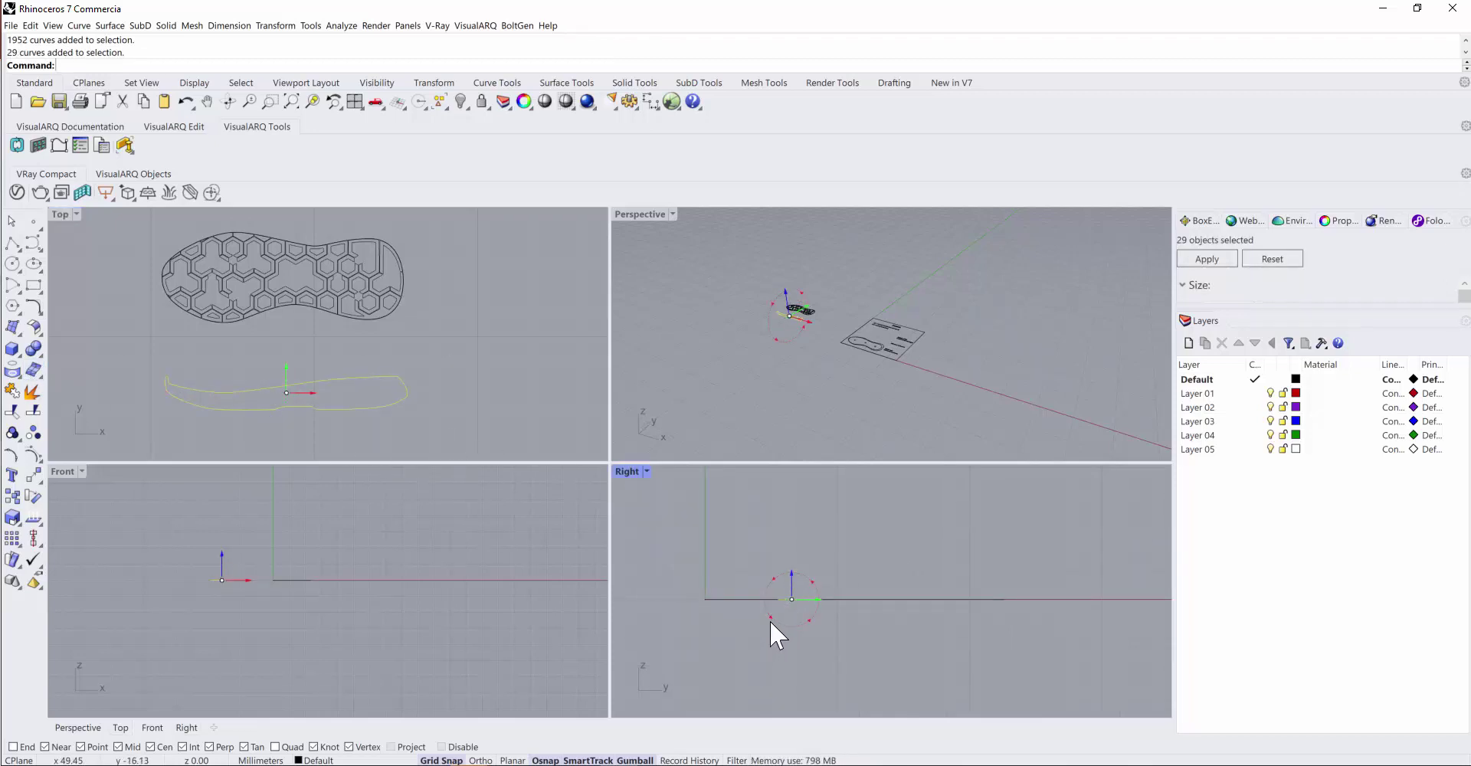
drag(769, 624, 842, 648)
click(829, 376)
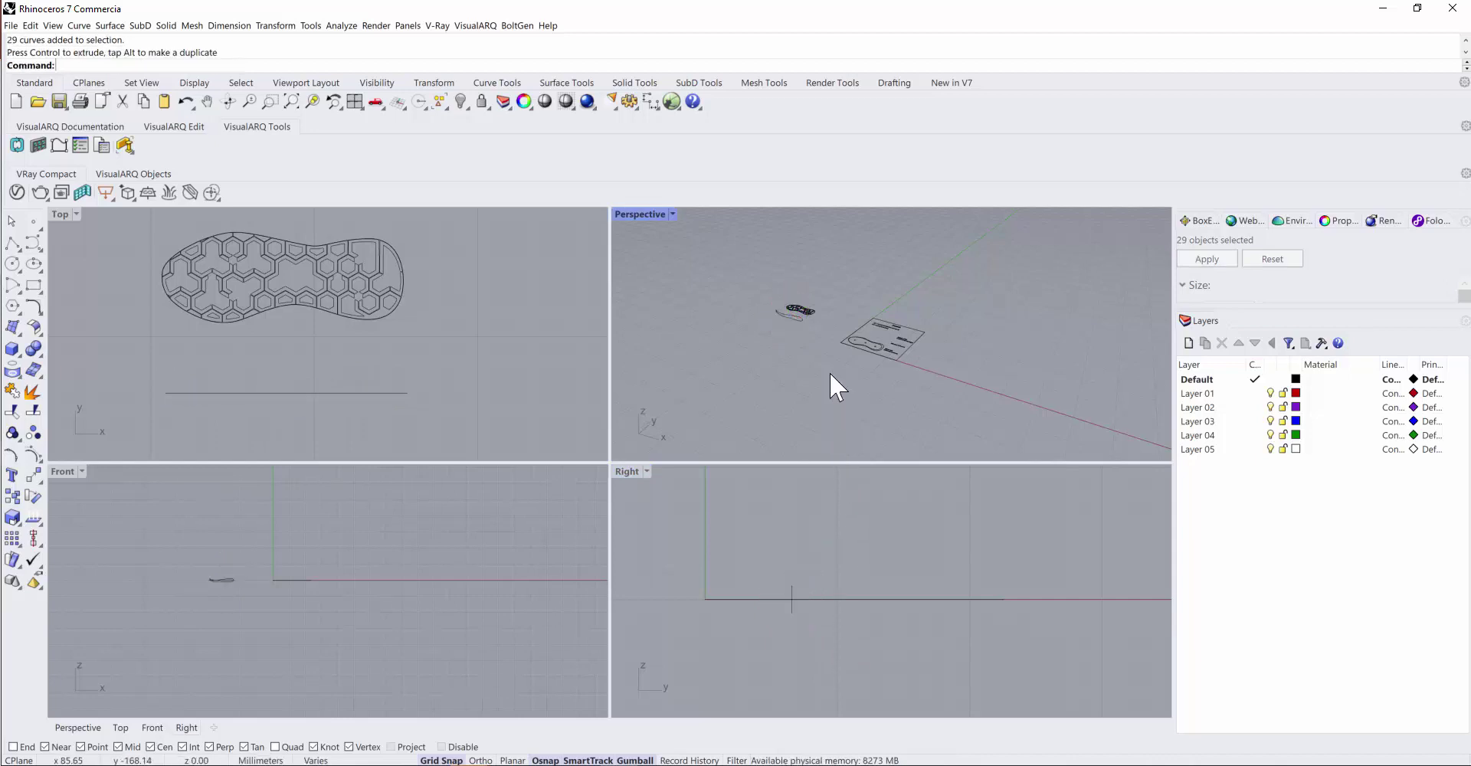
scroll(798, 290, up, 5)
scroll(879, 357, up, 5)
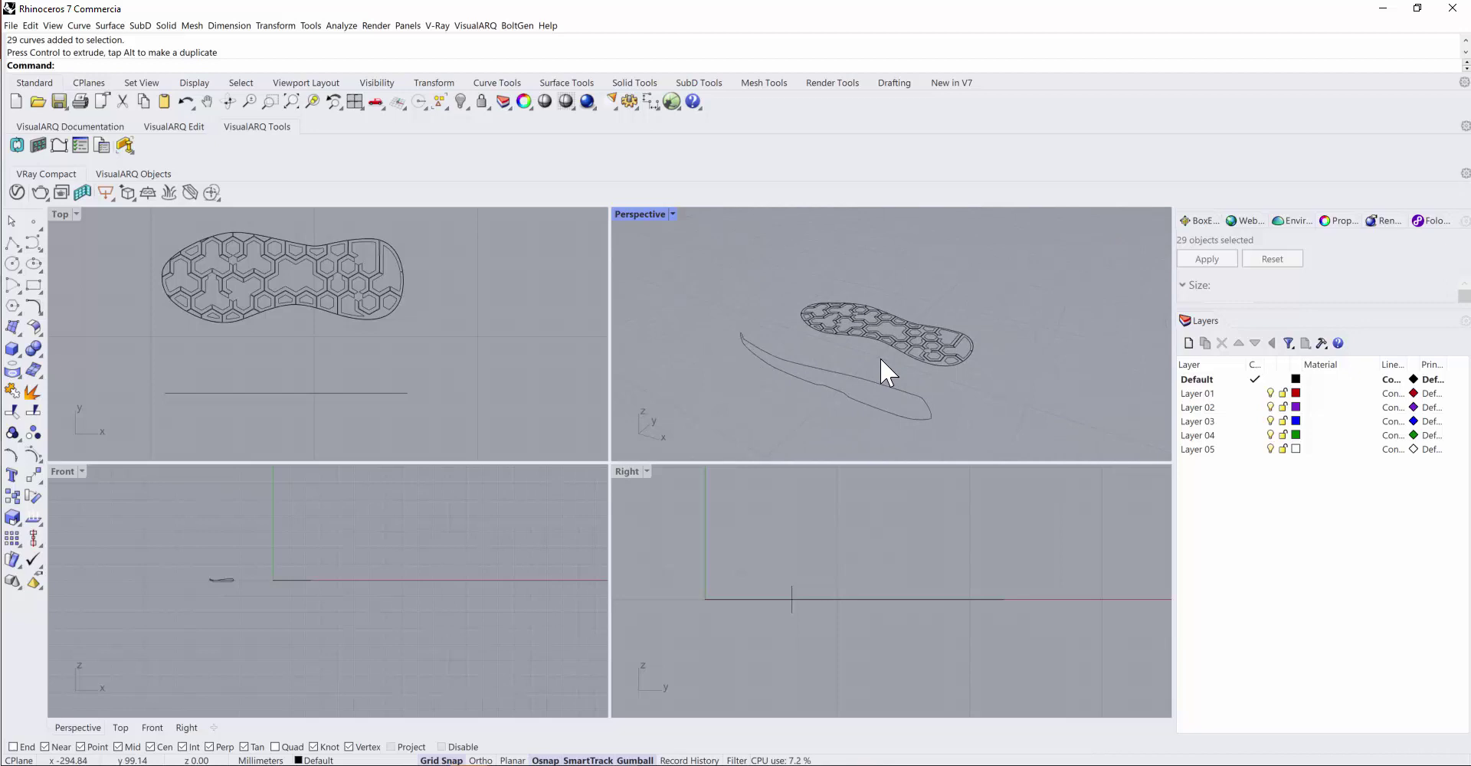
drag(796, 282, 1008, 383)
click(823, 373)
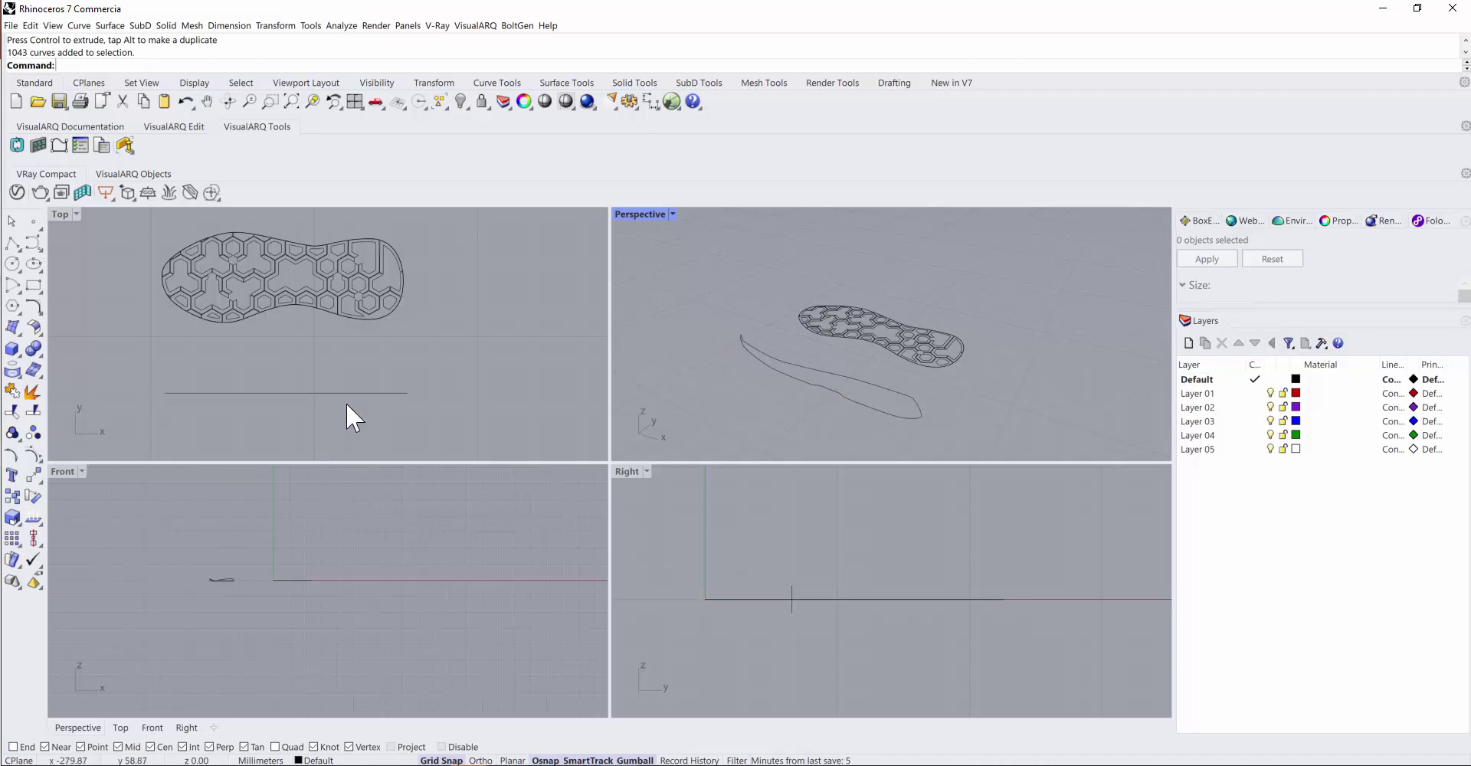
Select the first sole outline pieces in an enlarged Top viewport.
scroll(346, 403, up, 5)
click(287, 379)
shift+click(460, 339)
drag(589, 465, 590, 659)
scroll(275, 537, up, 4)
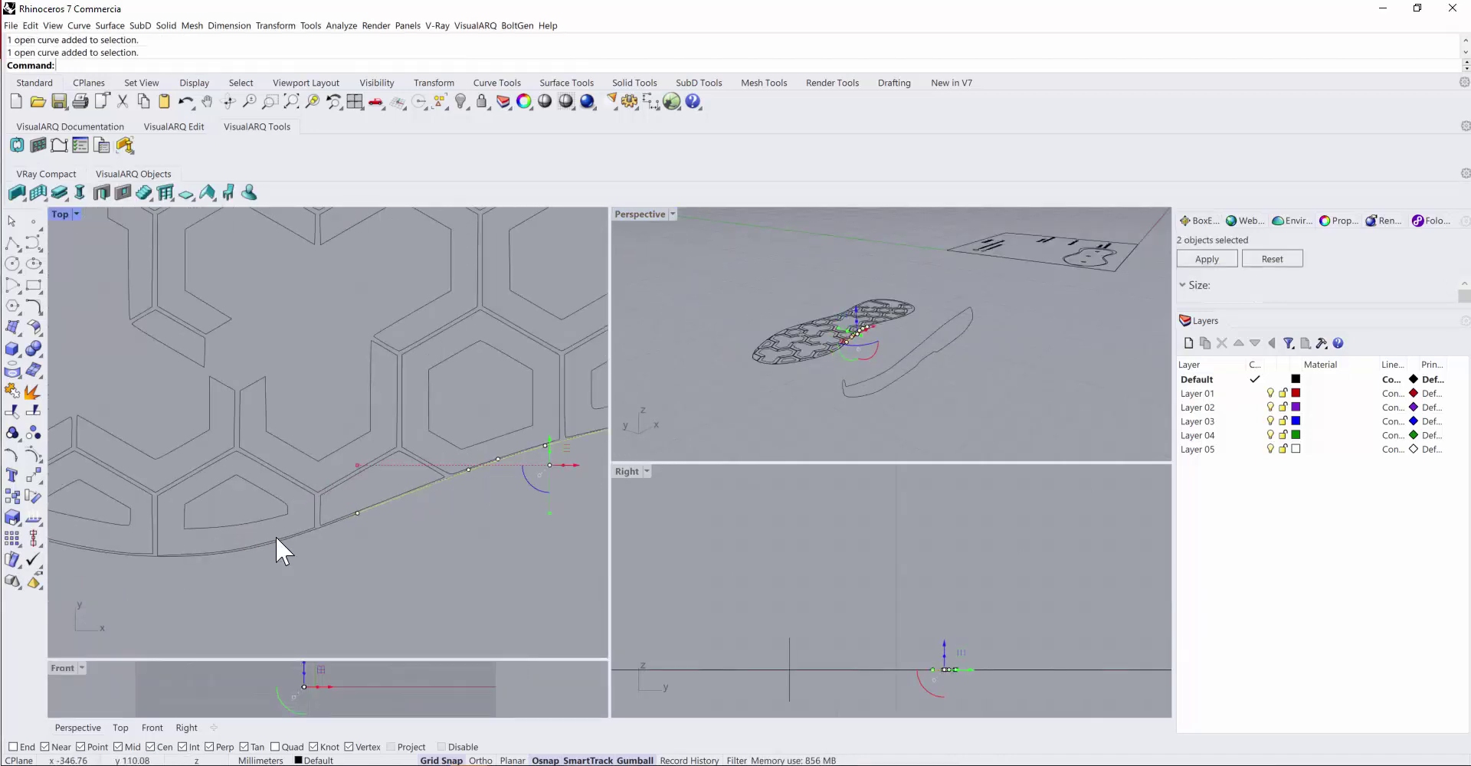
scroll(227, 569, up, 2)
shift+click(183, 543)
scroll(127, 448, down, 2)
scroll(113, 403, up, 4)
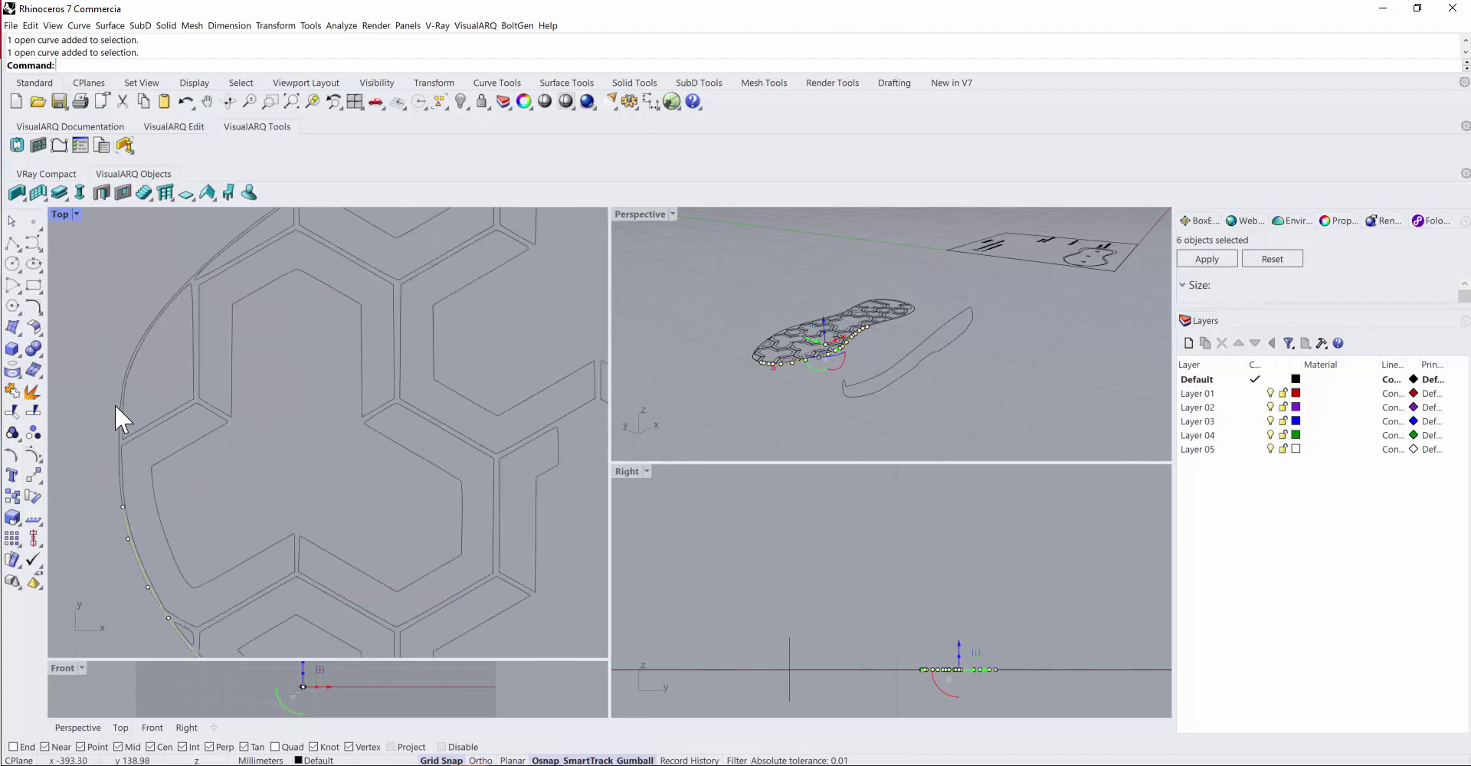
shift+click(181, 320)
scroll(197, 338, down, 3)
scroll(99, 424, up, 5)
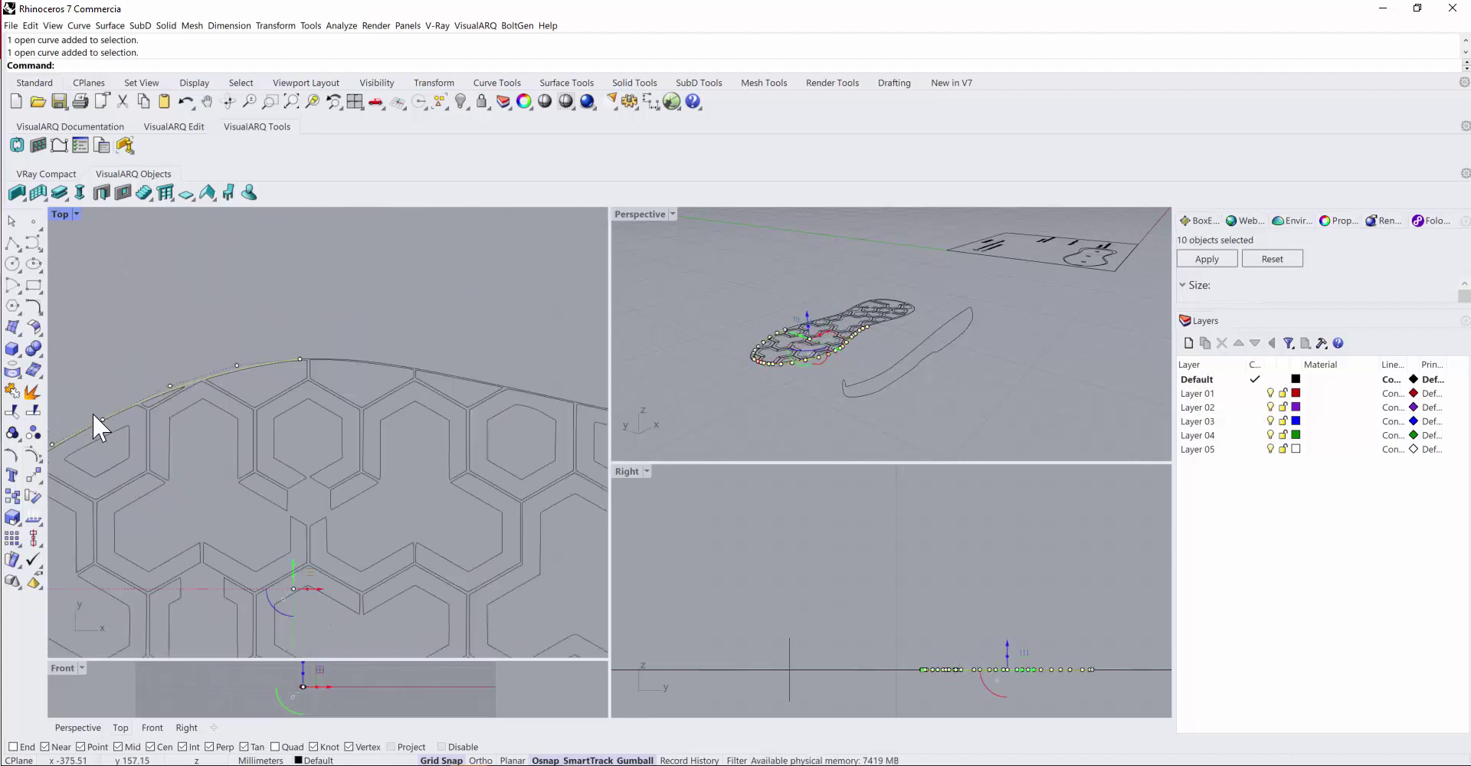
shift+click(209, 418)
Add the remaining upper, right and lower outline pieces and join all 22 into one curve.
scroll(493, 509, down, 2)
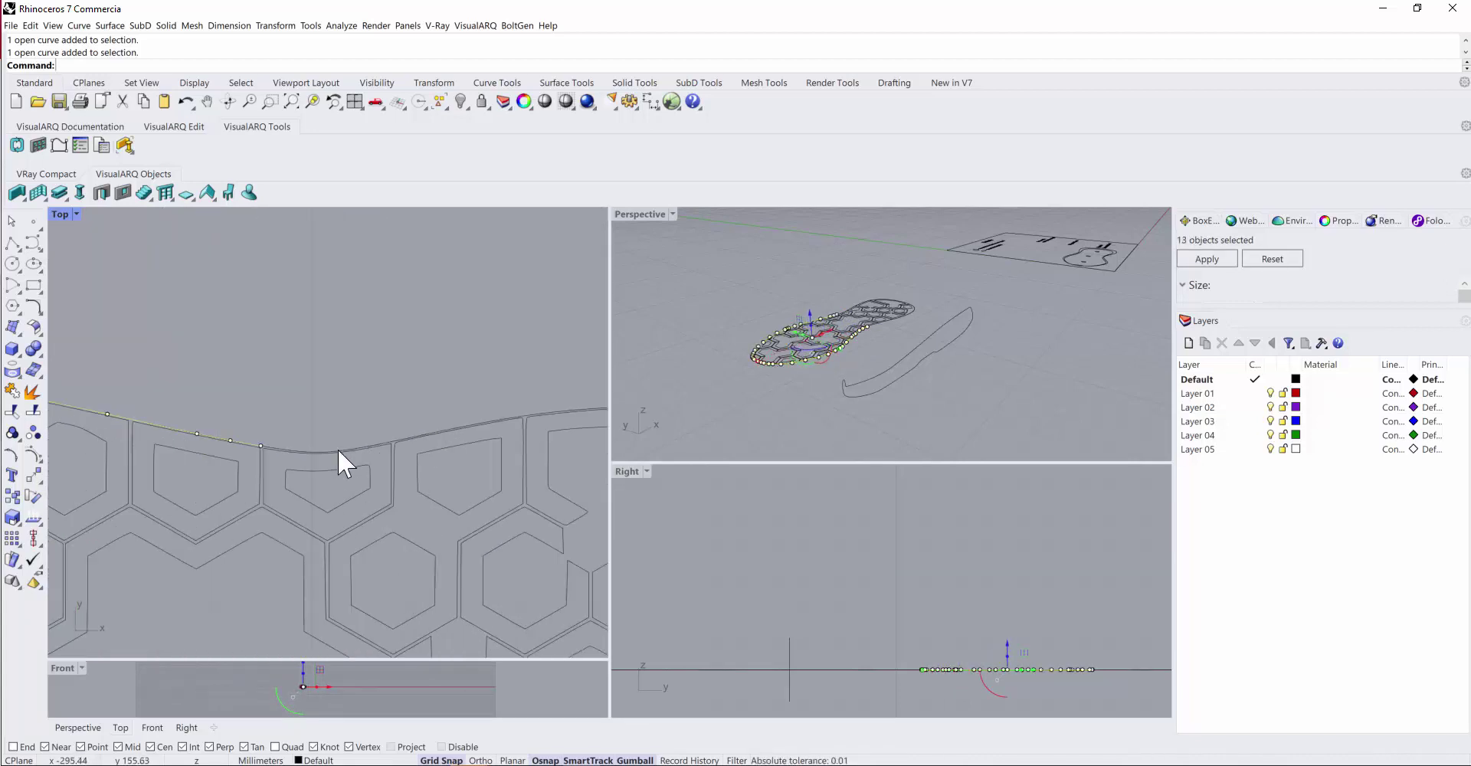
shift+click(332, 427)
shift+click(475, 414)
scroll(393, 443, up, 3)
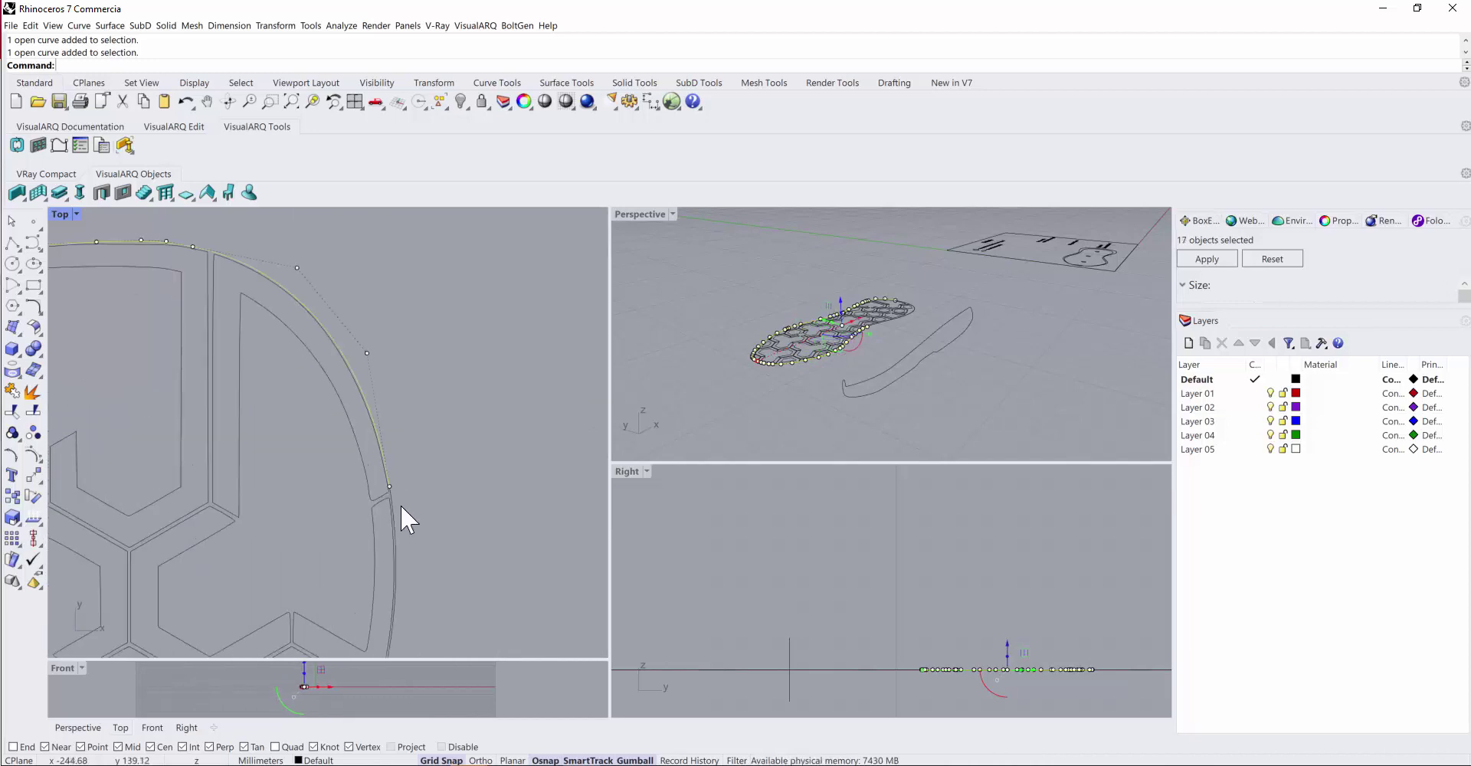
scroll(404, 516, down, 3)
scroll(404, 463, up, 4)
shift+click(393, 531)
scroll(392, 530, down, 2)
scroll(460, 566, down, 2)
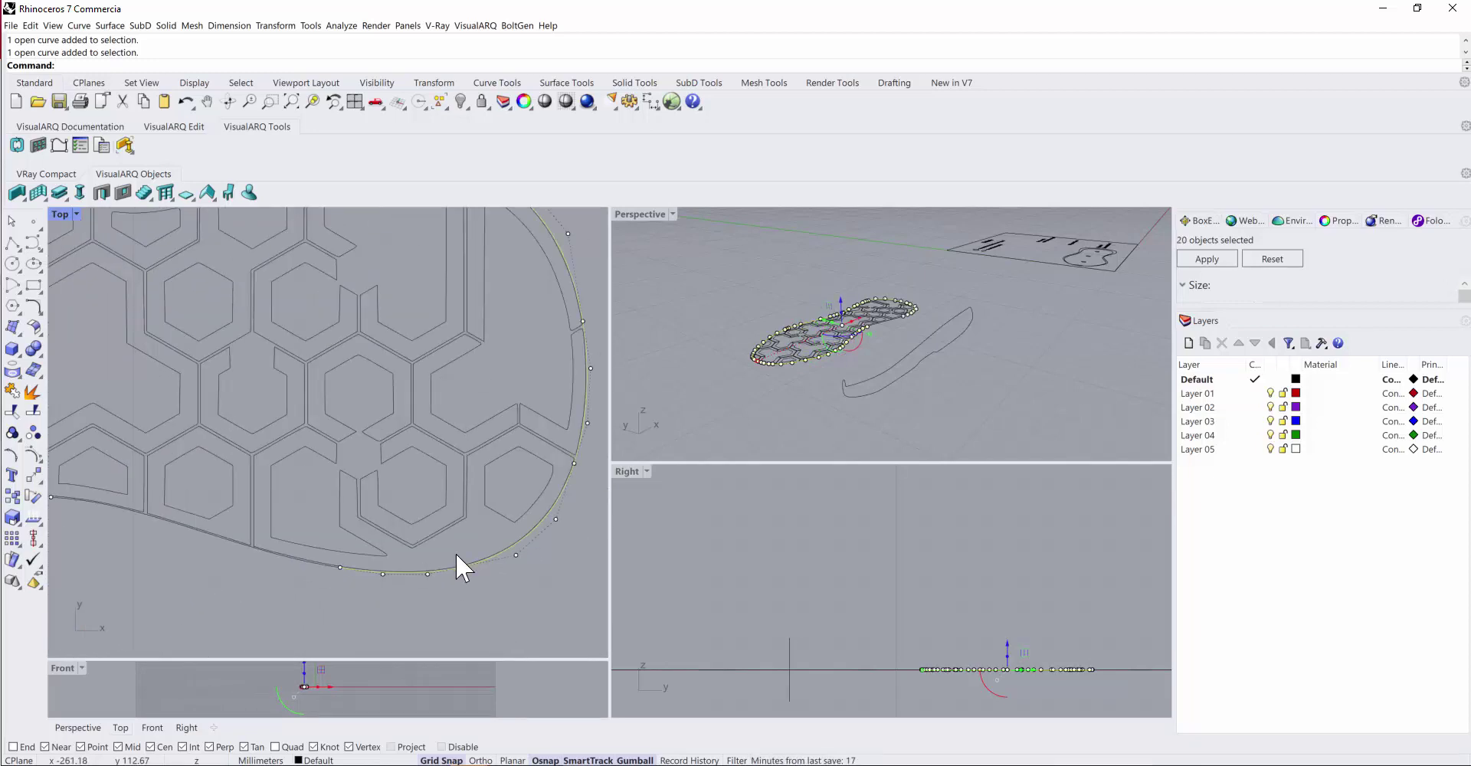
scroll(601, 641, up, 4)
shift+click(601, 641)
scroll(454, 533, down, 5)
text(PlanarSrf)
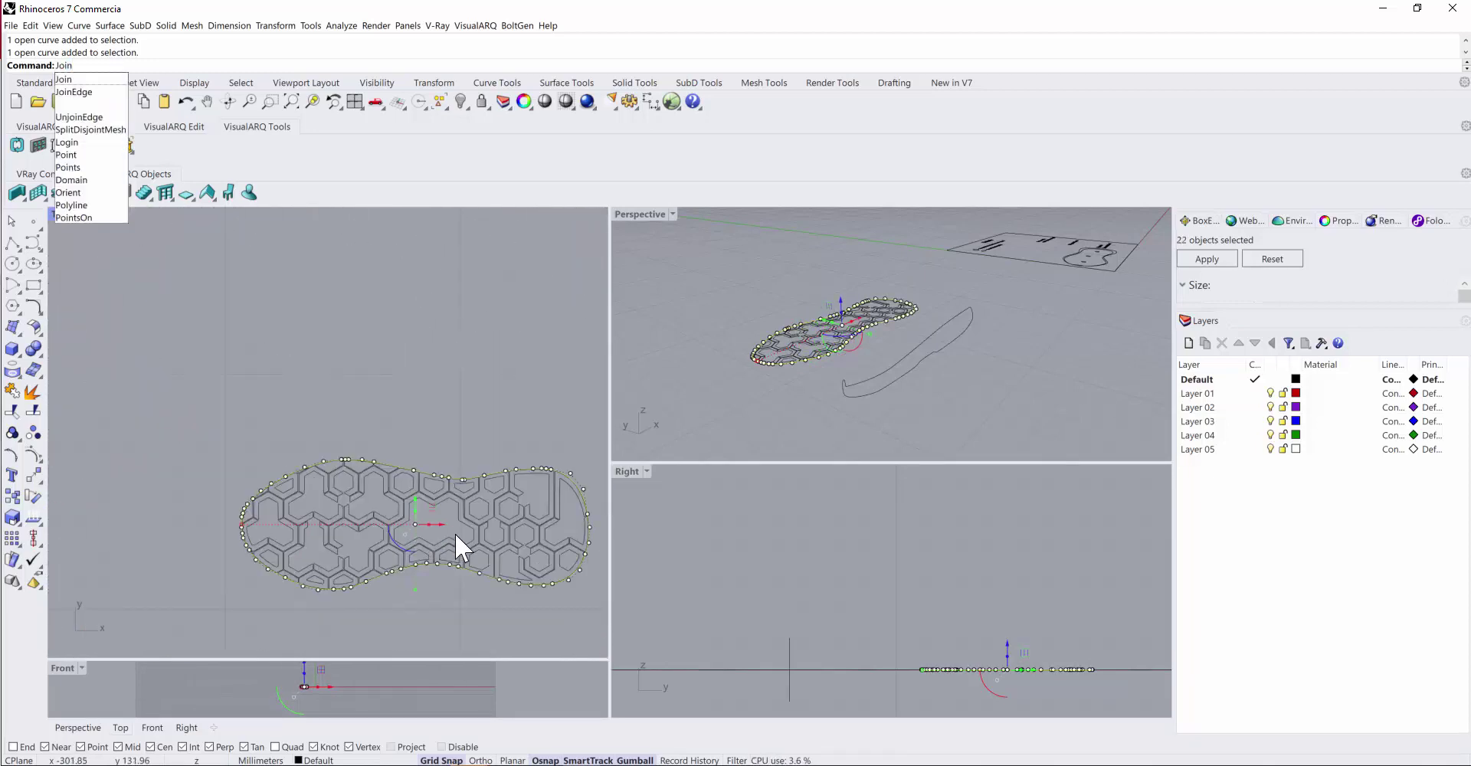
key(Return)
Create planar surfaces from the side-profile curves and the closed sole outline, then select the sole surface.
click(15, 331)
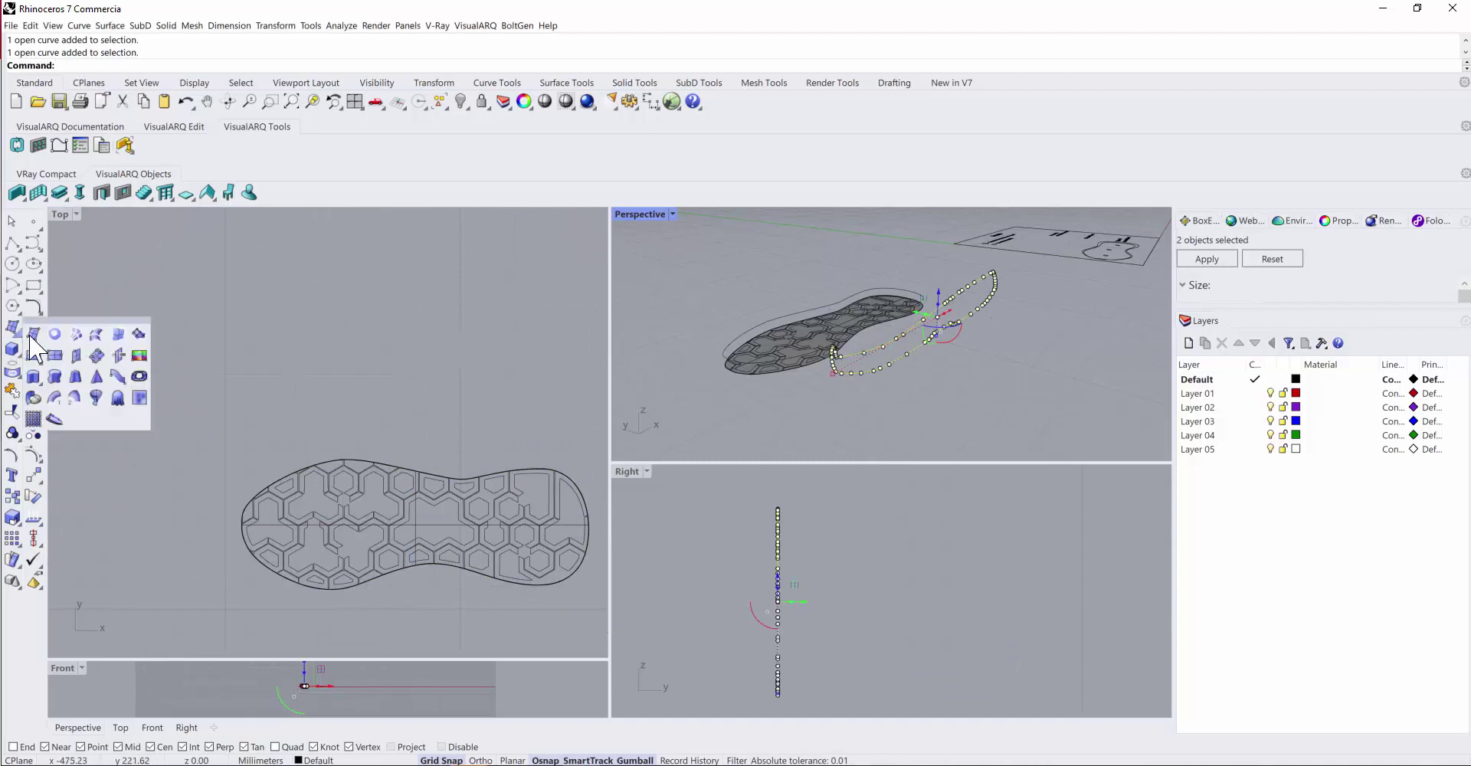
click(55, 335)
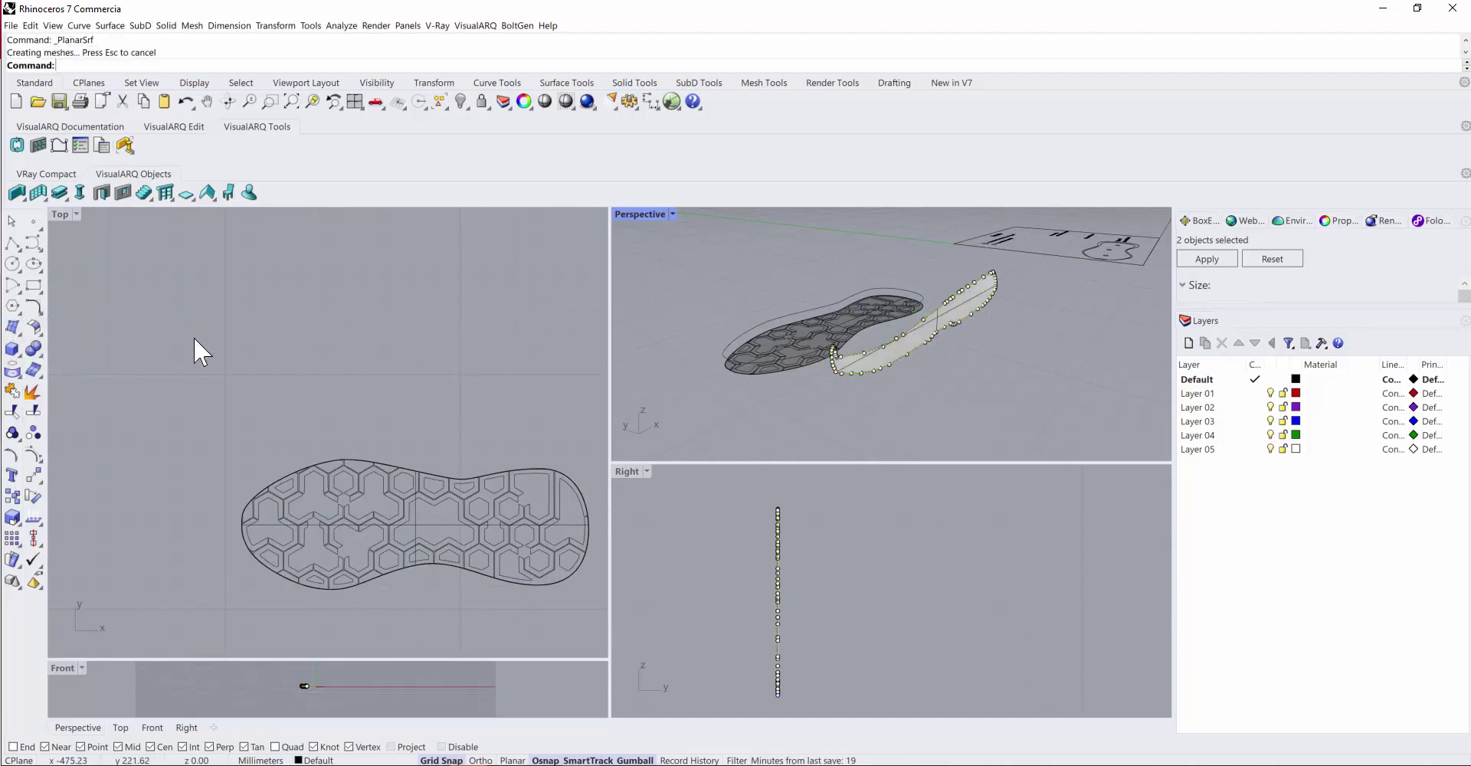
scroll(731, 348, up, 2)
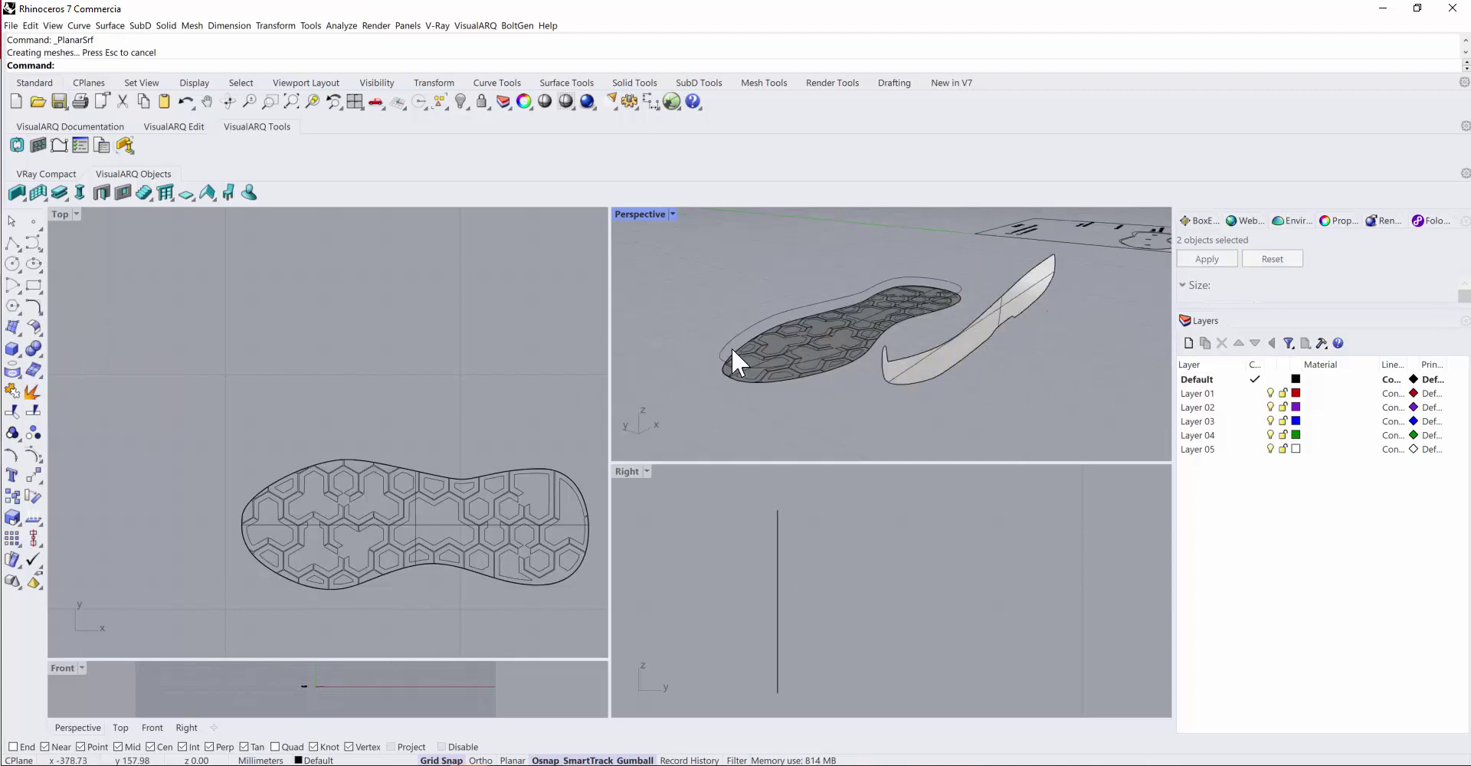
click(731, 342)
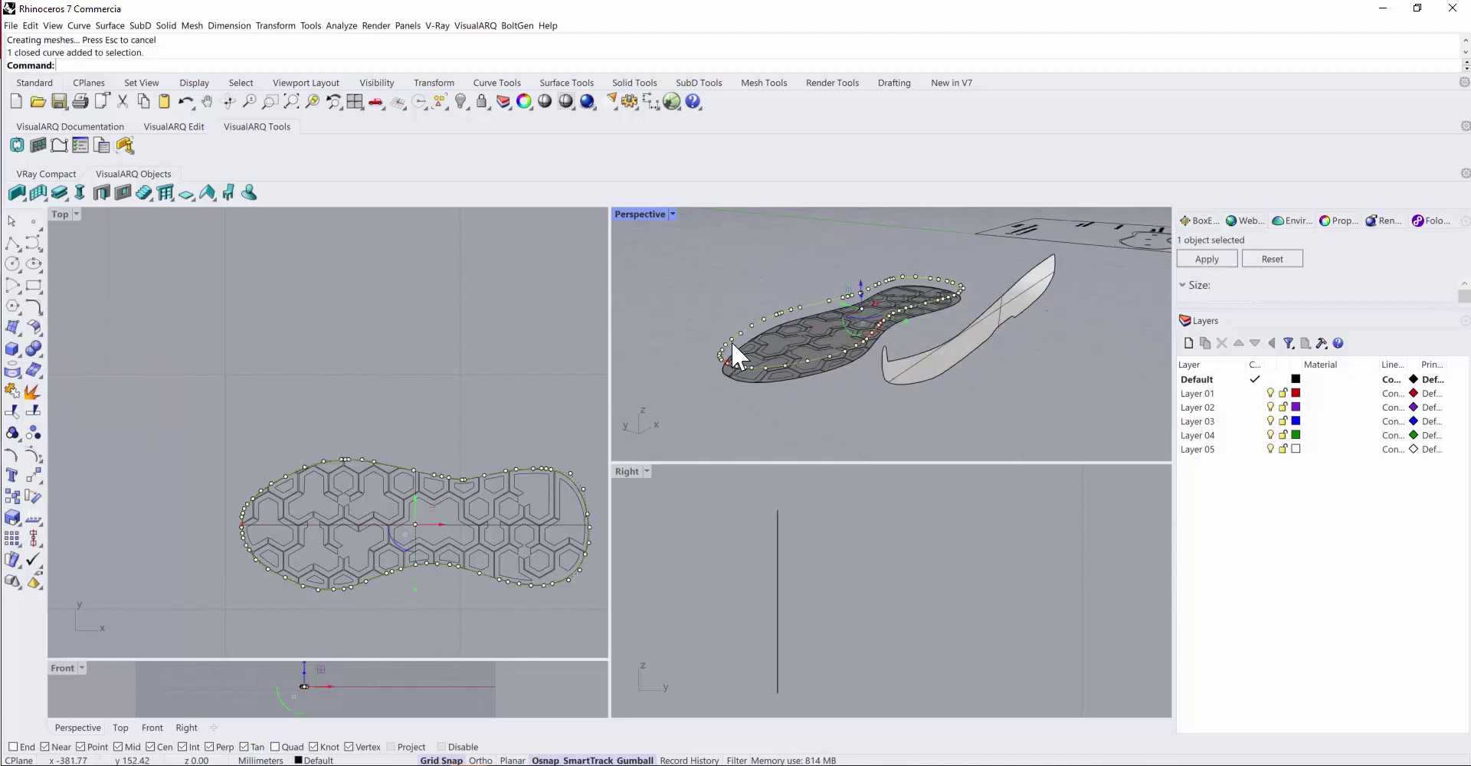
click(14, 329)
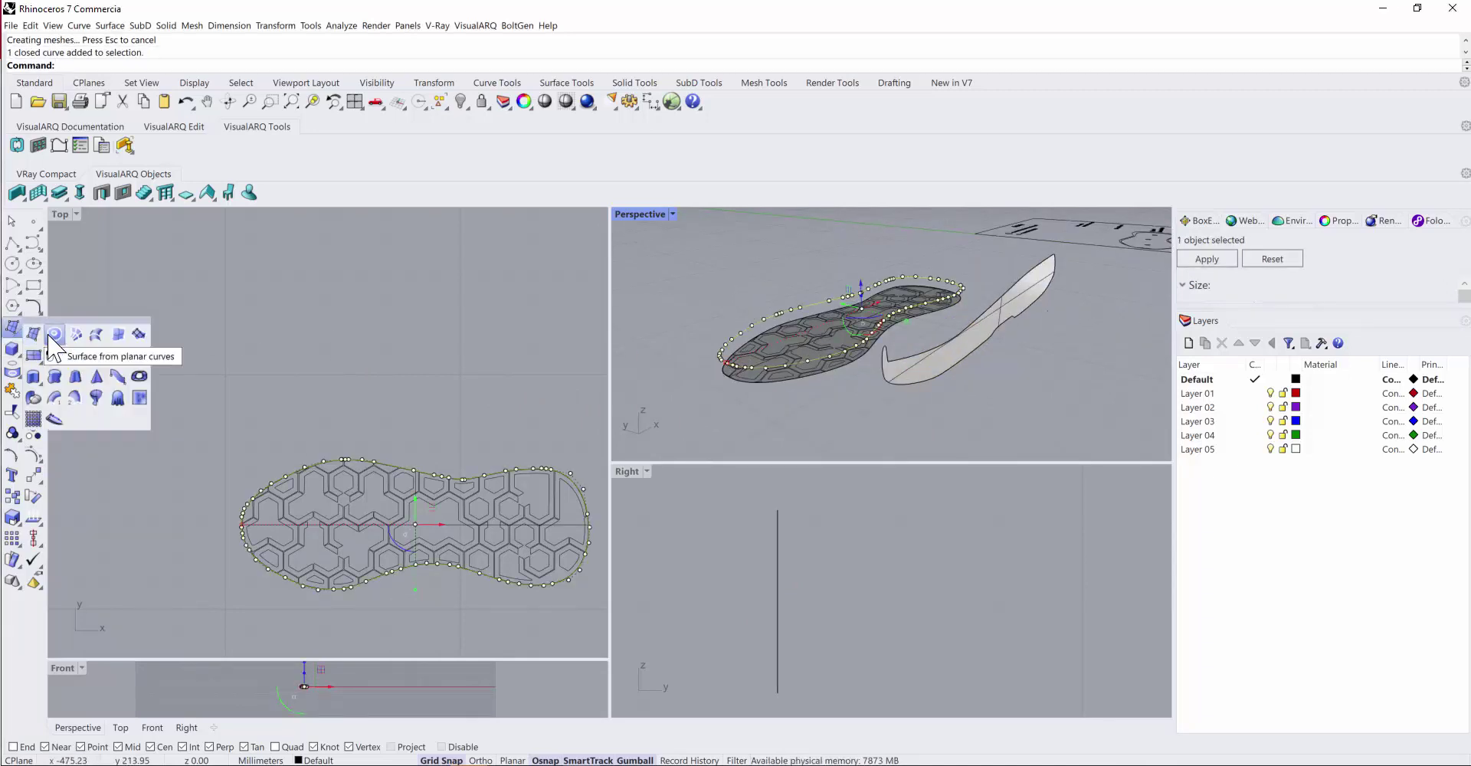
click(54, 334)
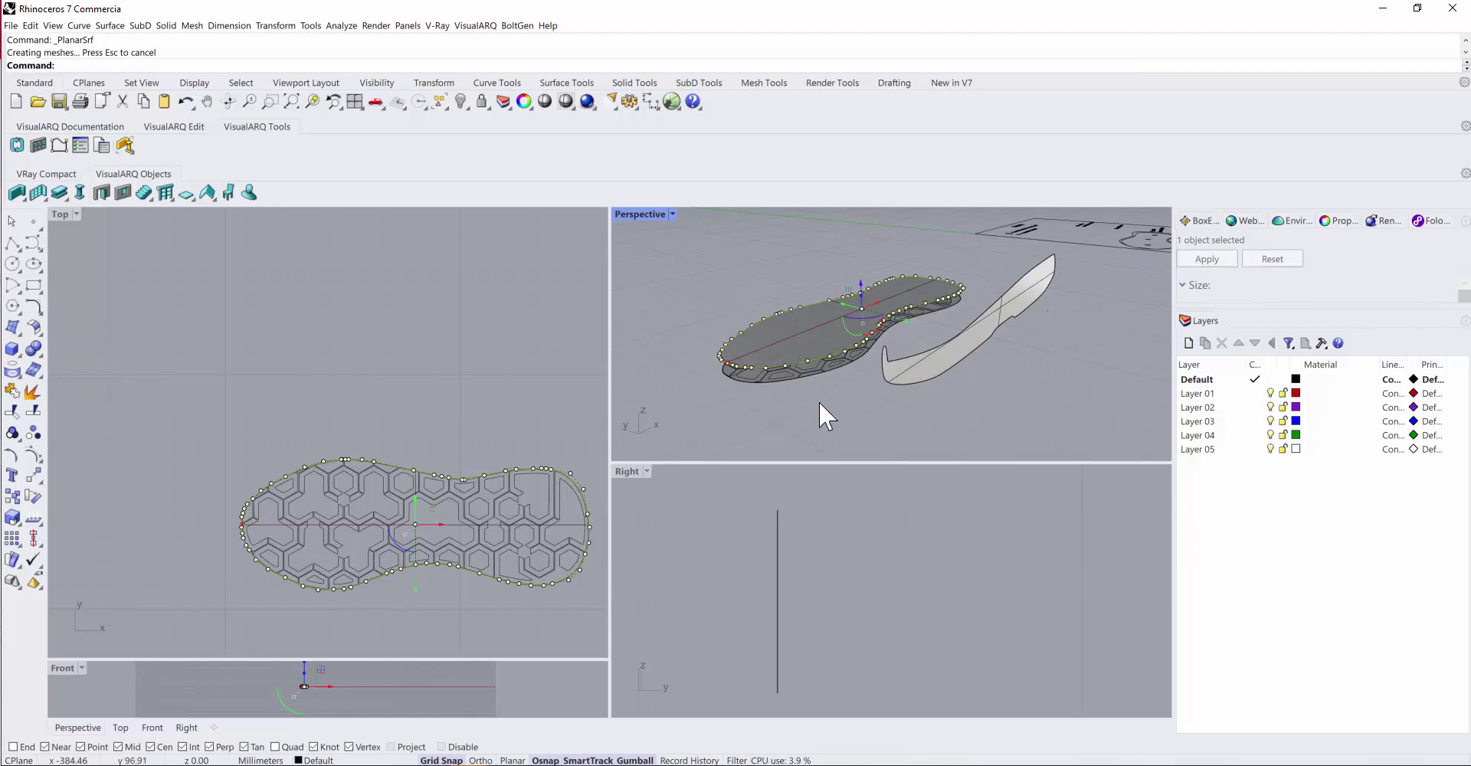
scroll(818, 402, up, 3)
scroll(819, 402, down, 4)
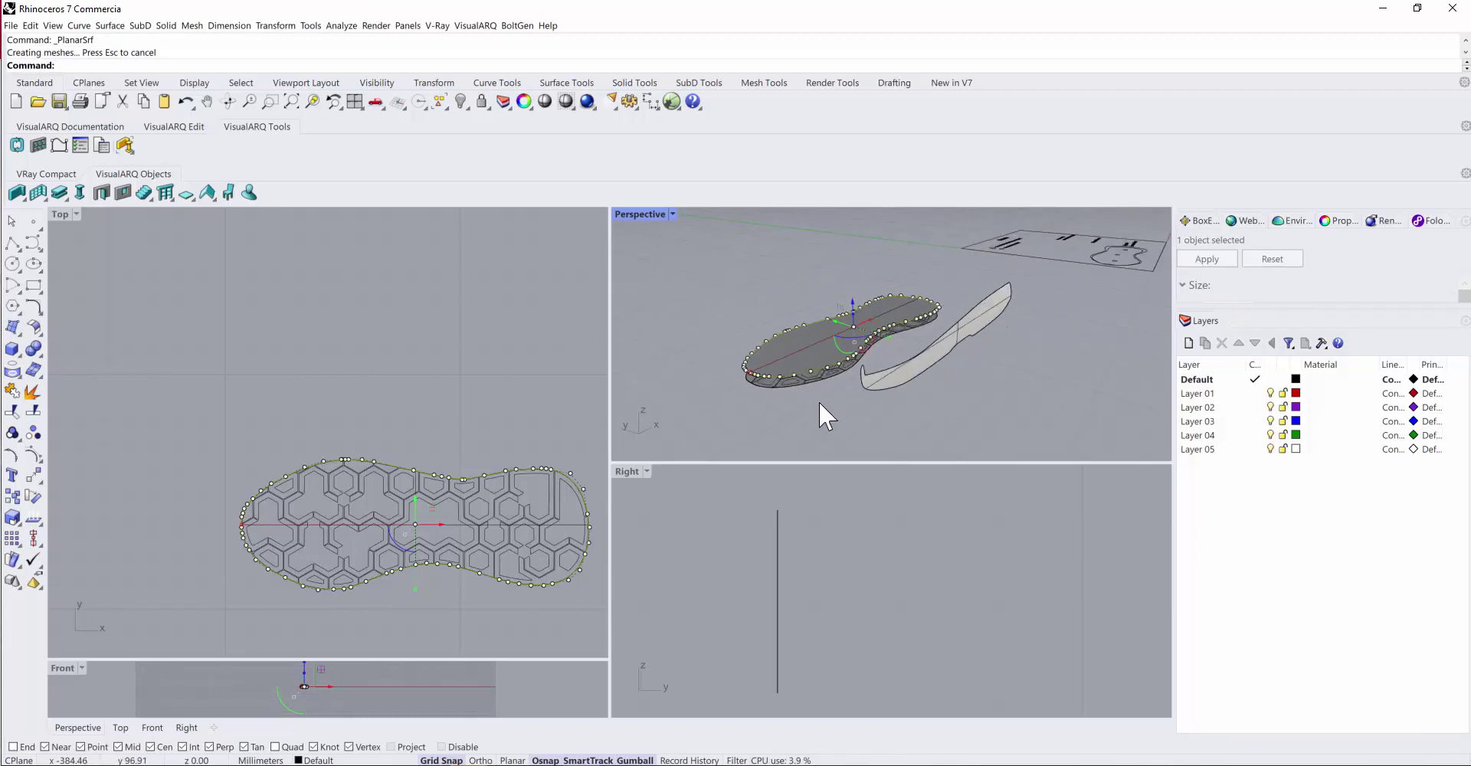
click(776, 352)
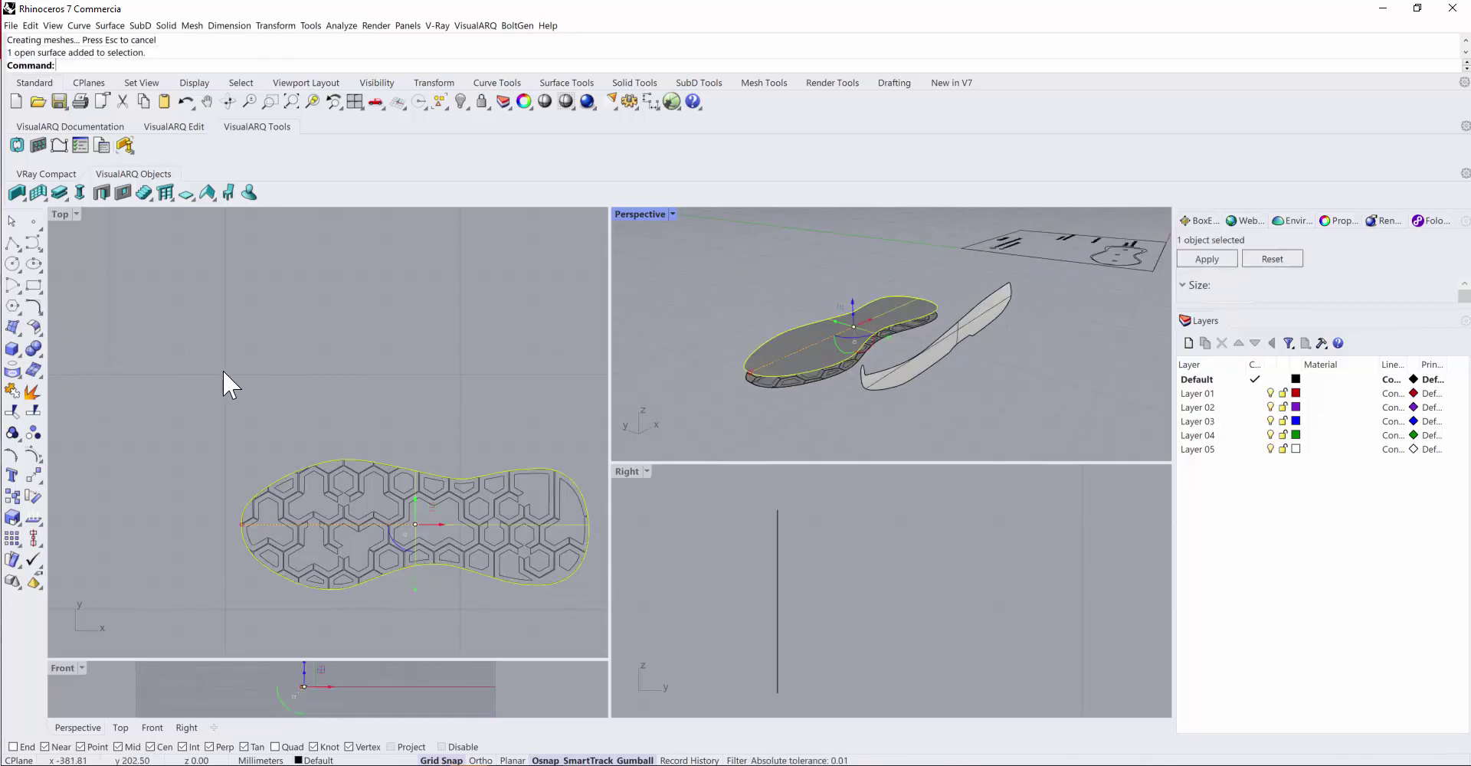
Extrude the flat sole surface into a tall solid.
click(21, 360)
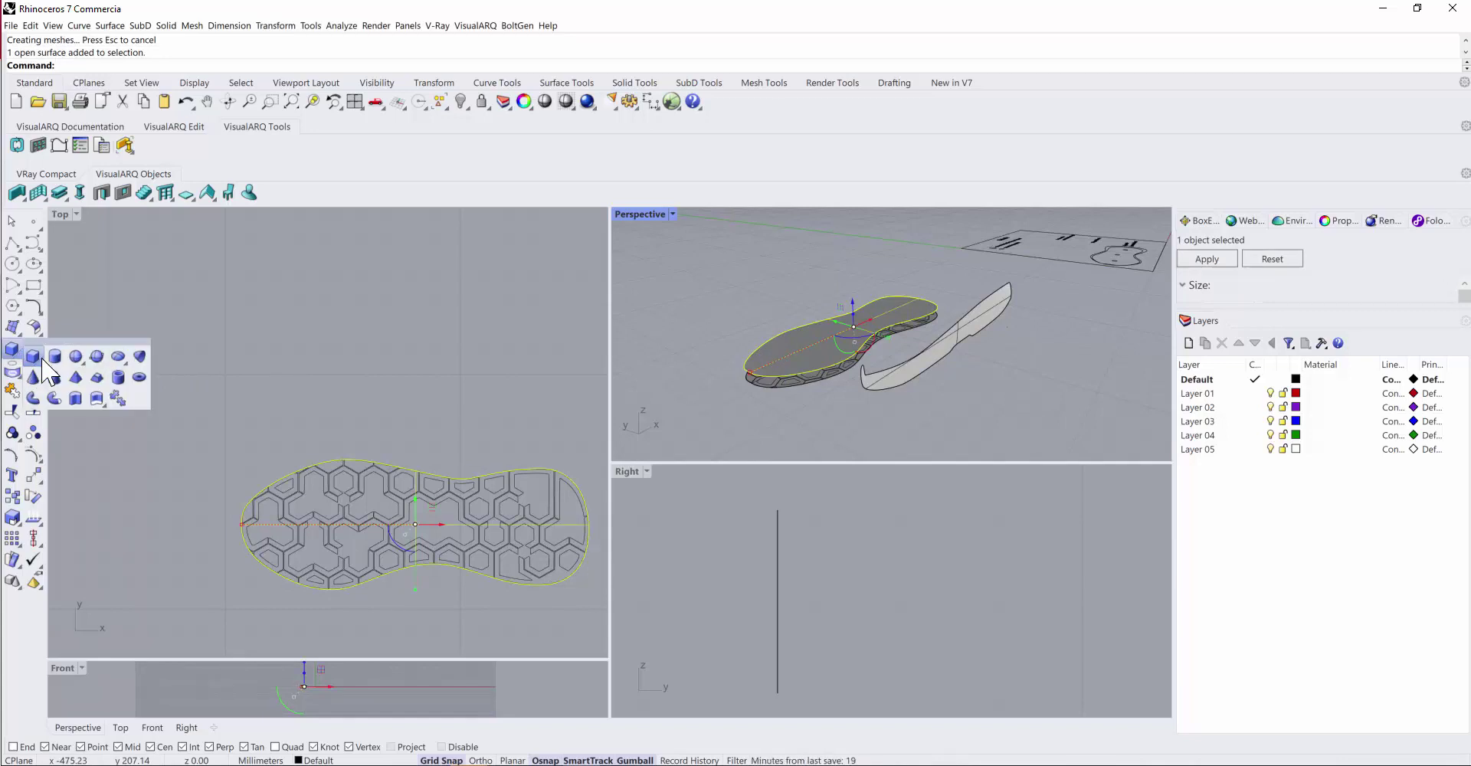
click(116, 395)
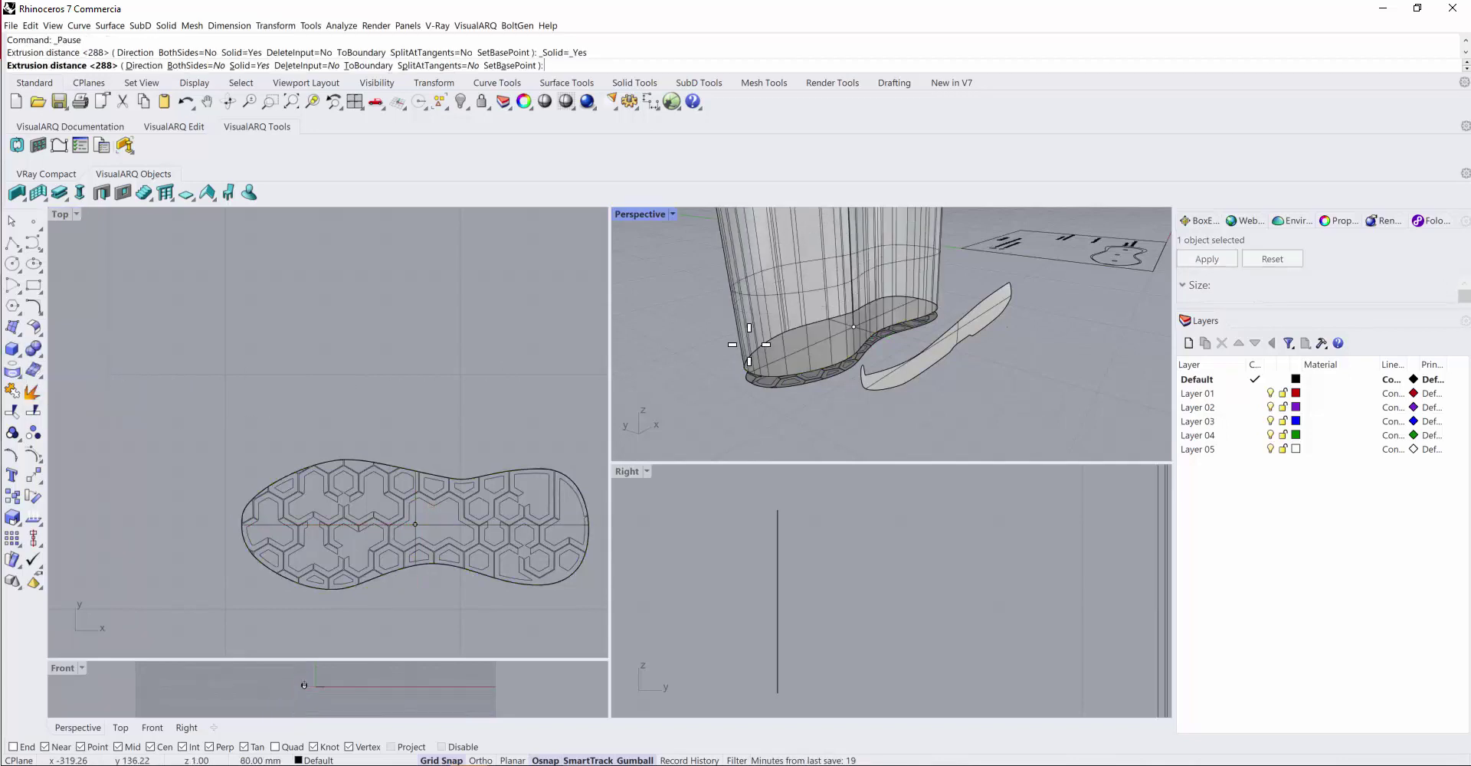
click(771, 287)
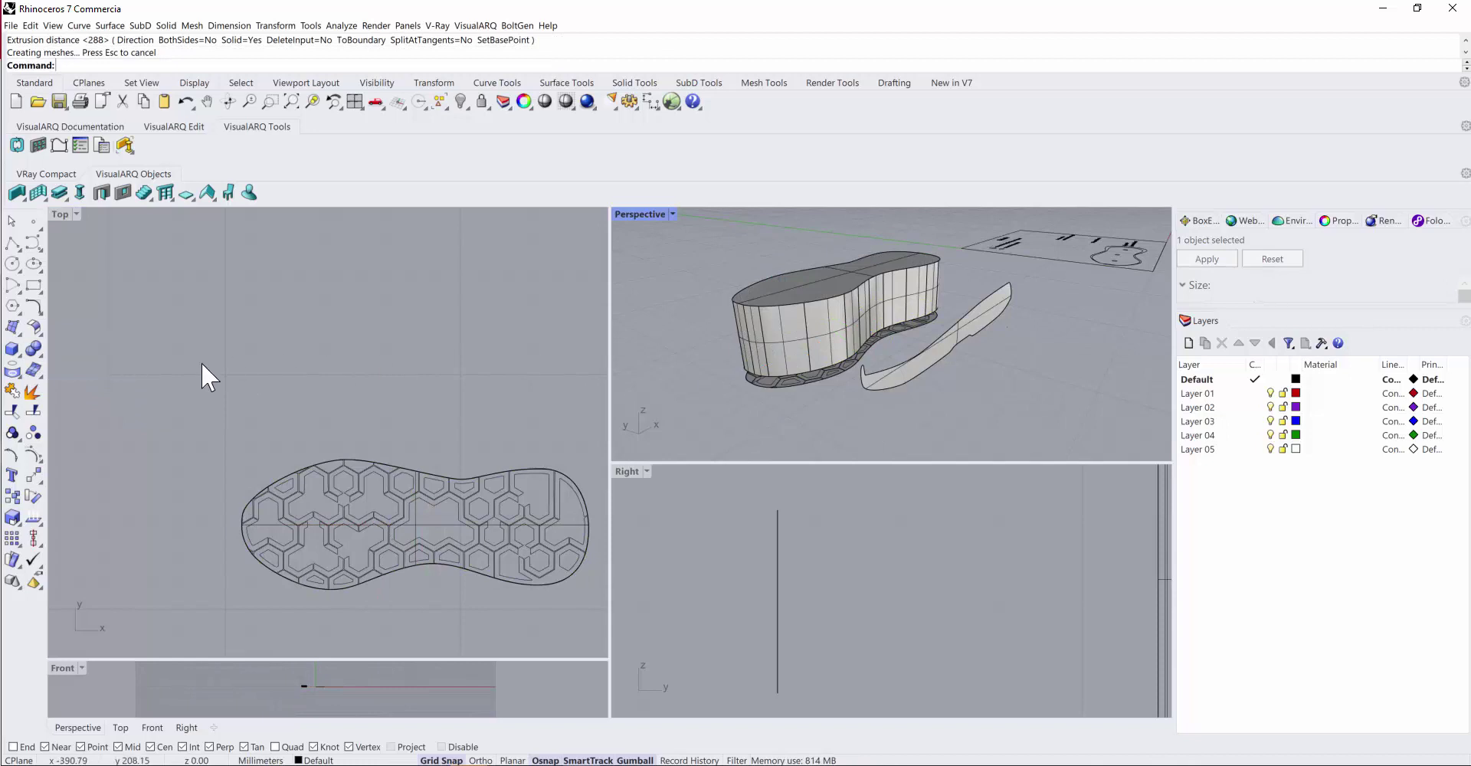
Extrude the curved side-profile surface by 35 into a slab solid.
click(21, 361)
click(114, 396)
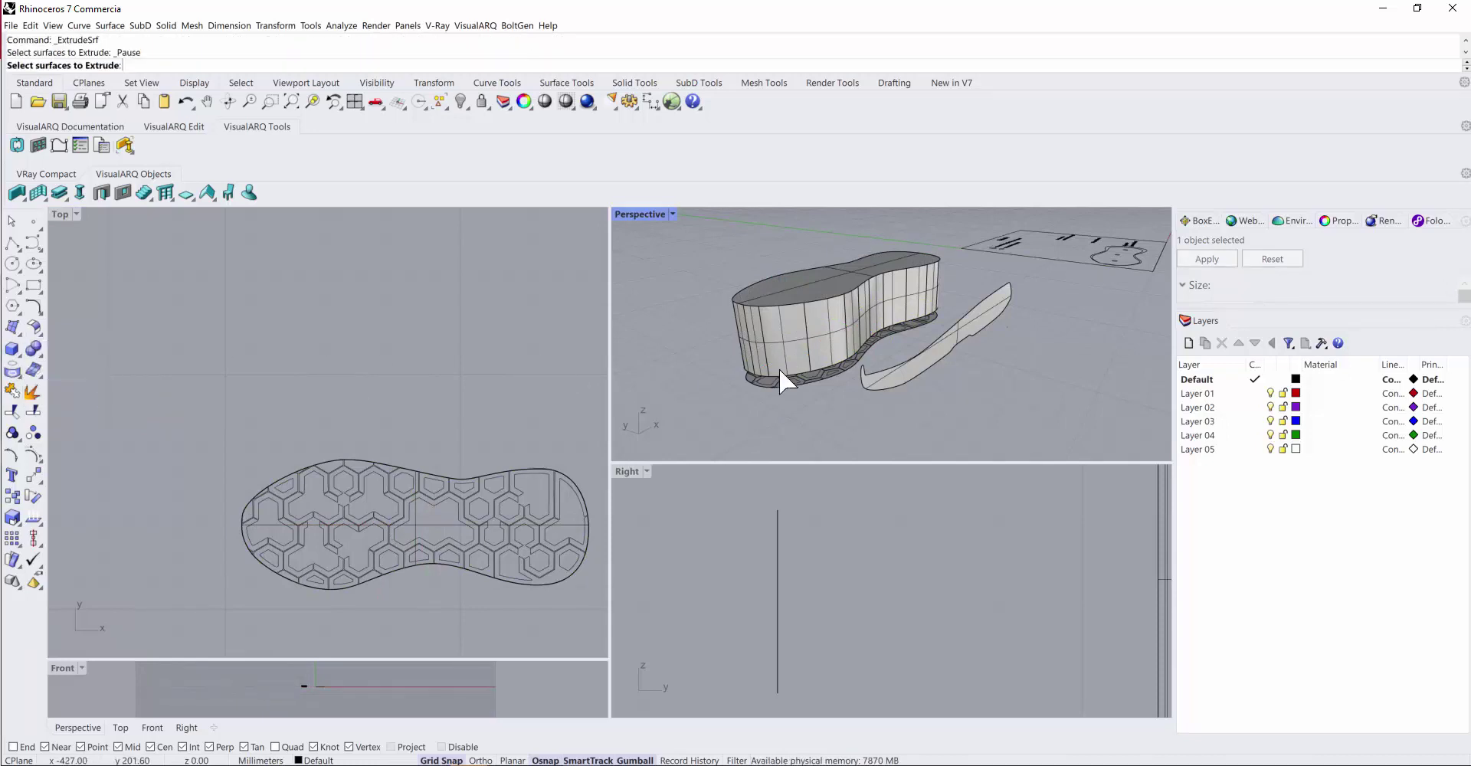
click(954, 331)
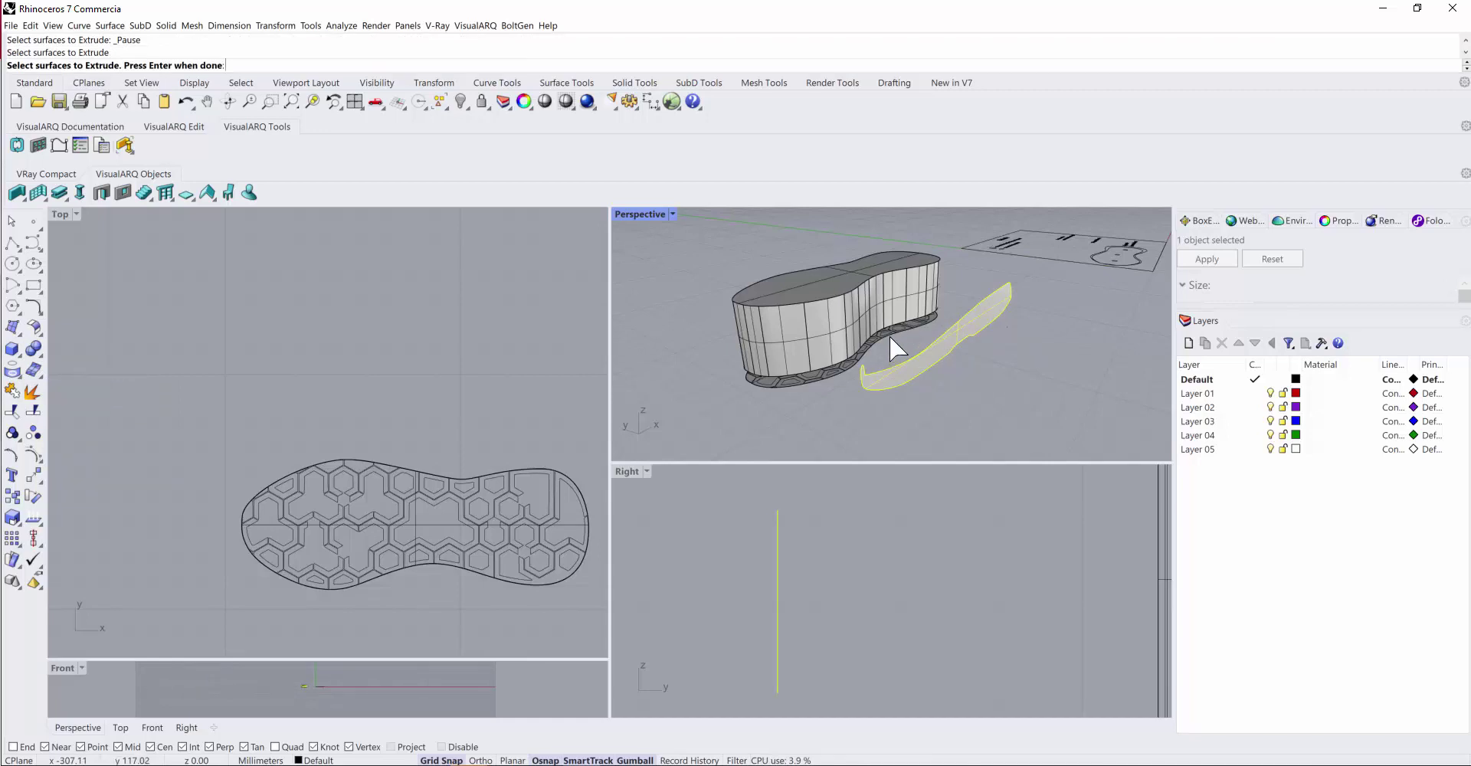
key(Return)
click(1016, 376)
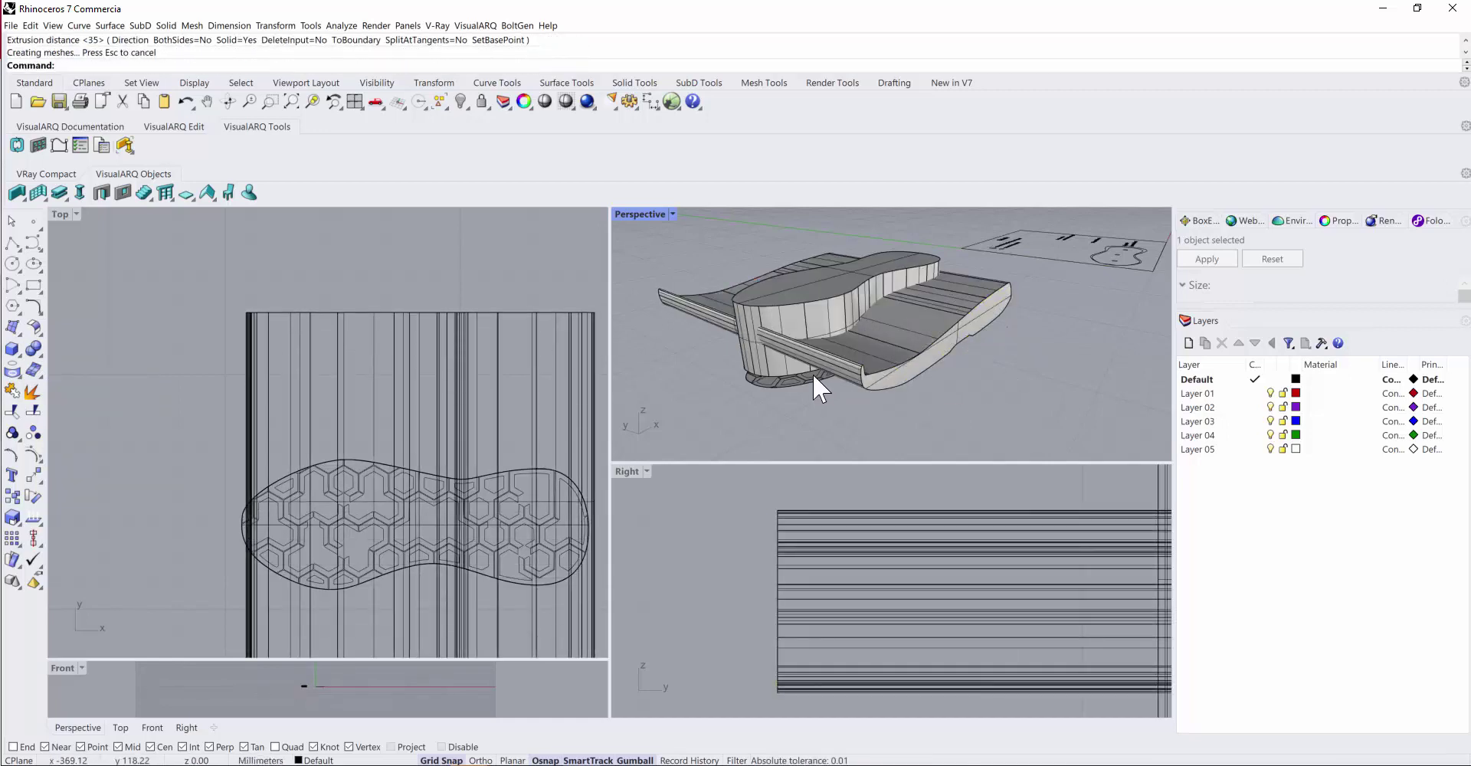
Shift the slab left in Top view over the sole, then lower it in Perspective through the sole solid.
click(316, 449)
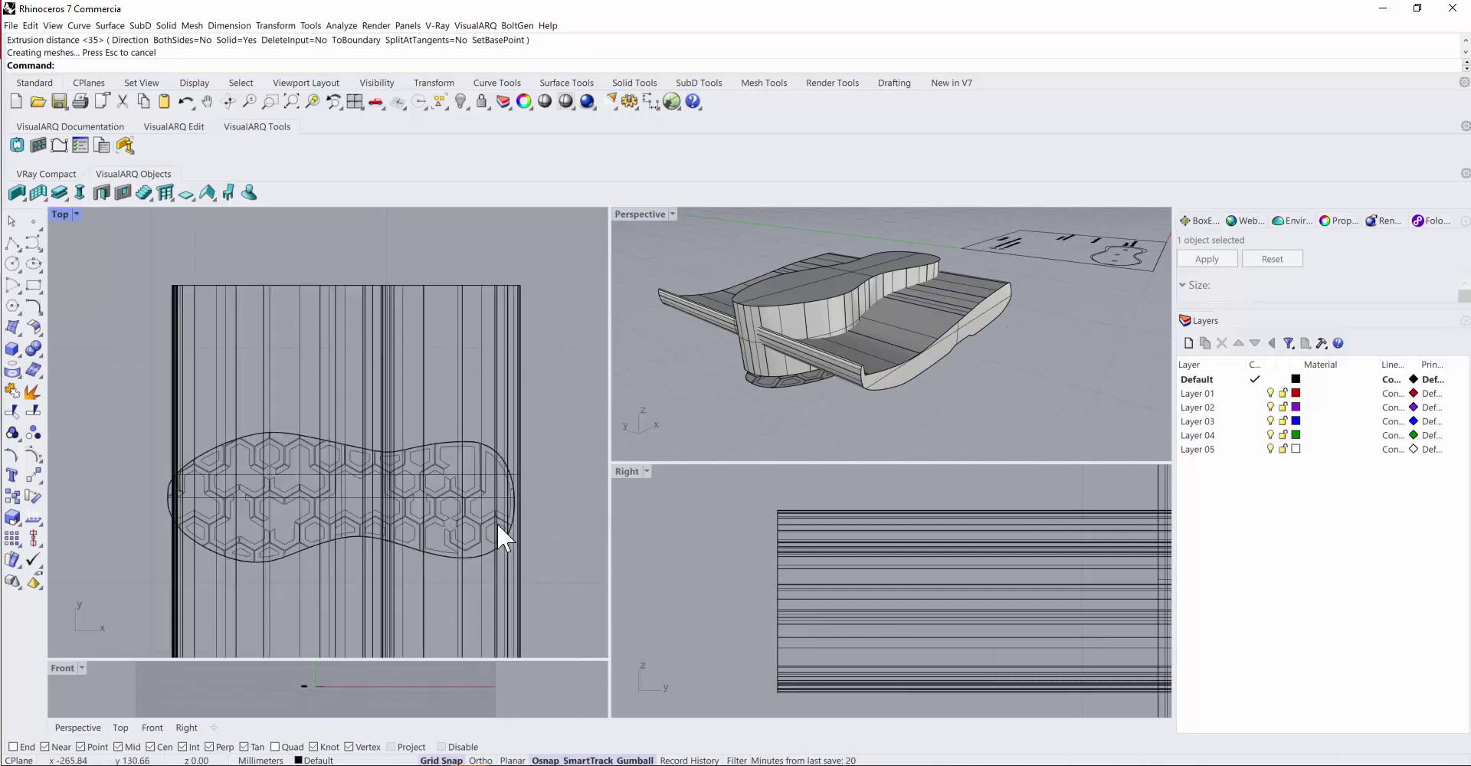
click(514, 553)
scroll(153, 495, up, 6)
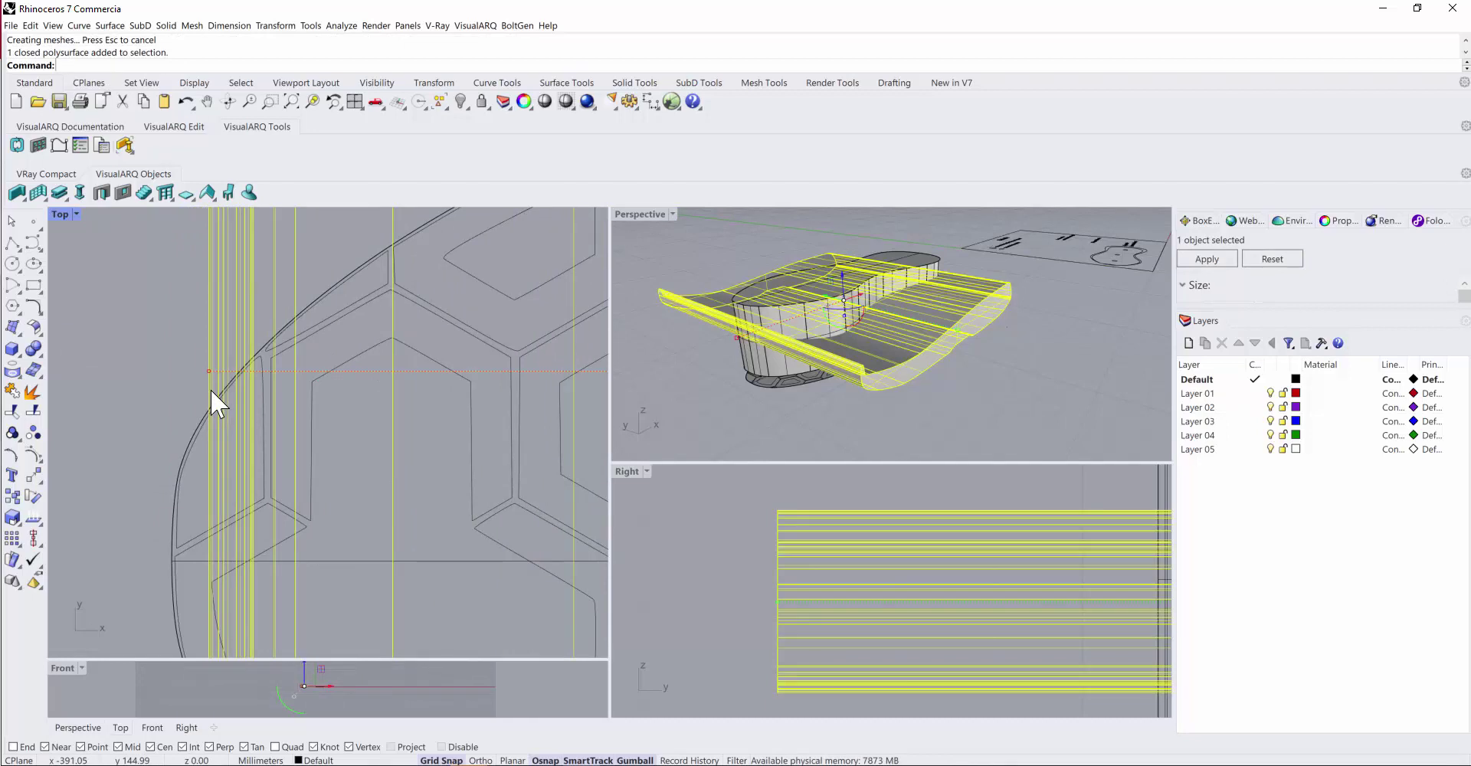
drag(210, 389, 176, 391)
scroll(167, 549, up, 8)
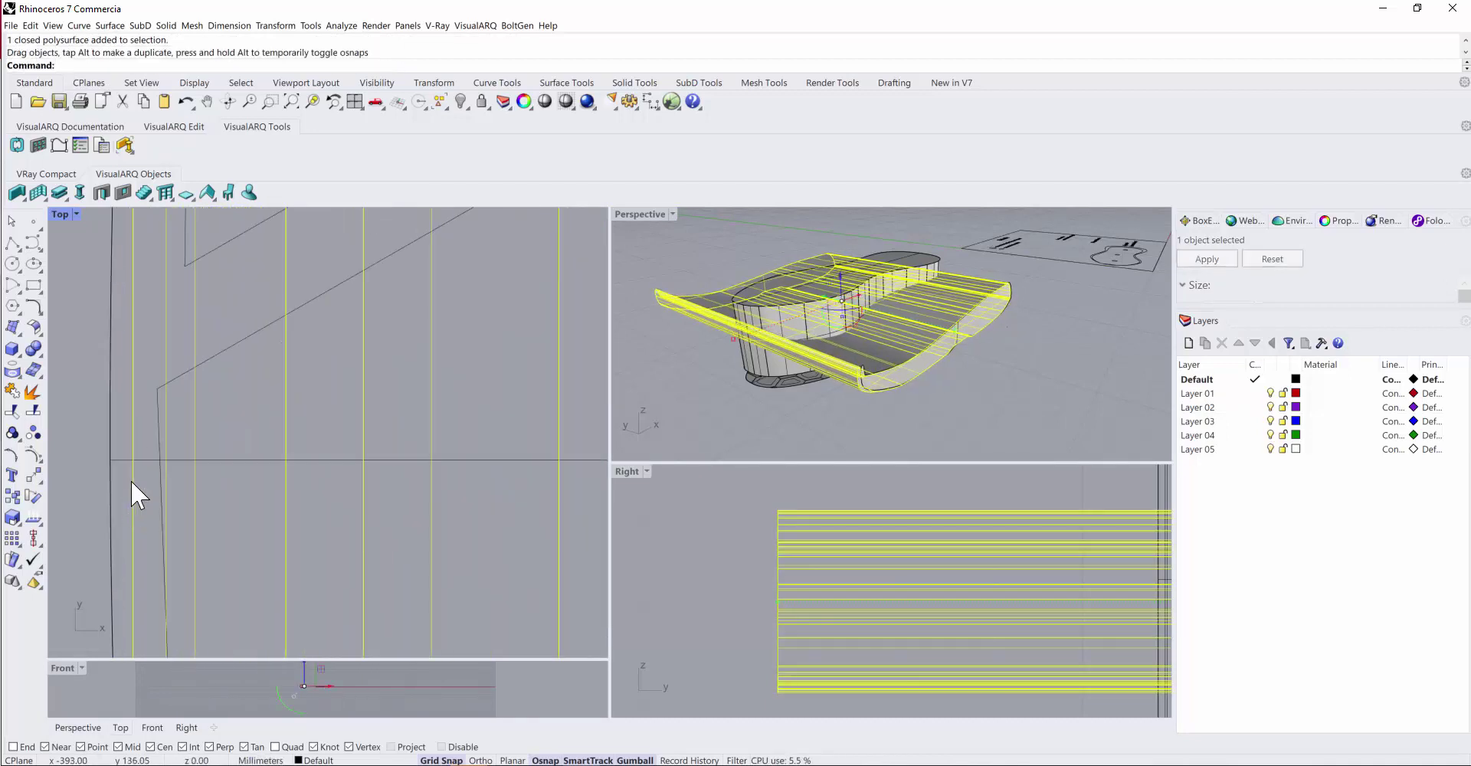
drag(129, 483, 94, 478)
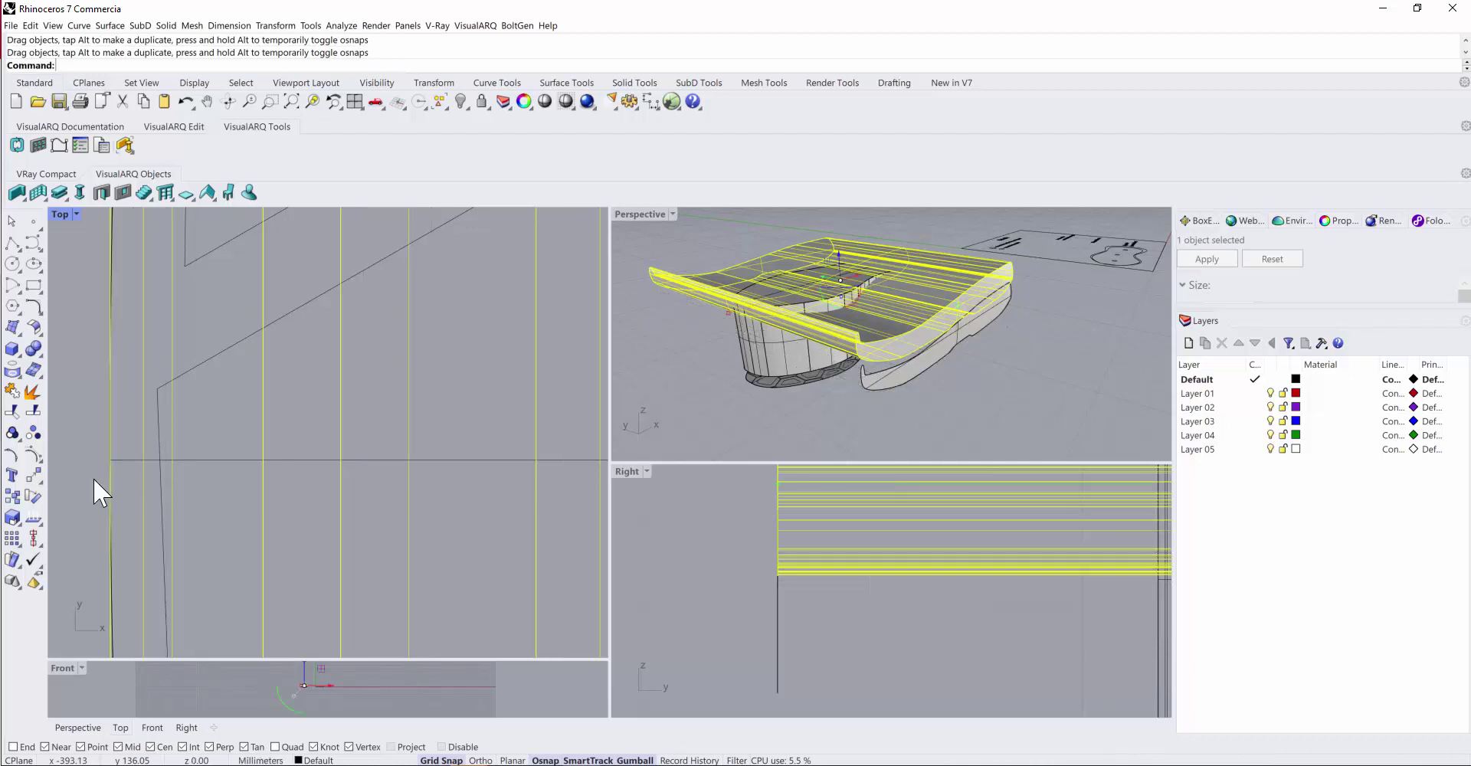
key(Escape)
scroll(94, 478, down, 6)
scroll(112, 477, down, 4)
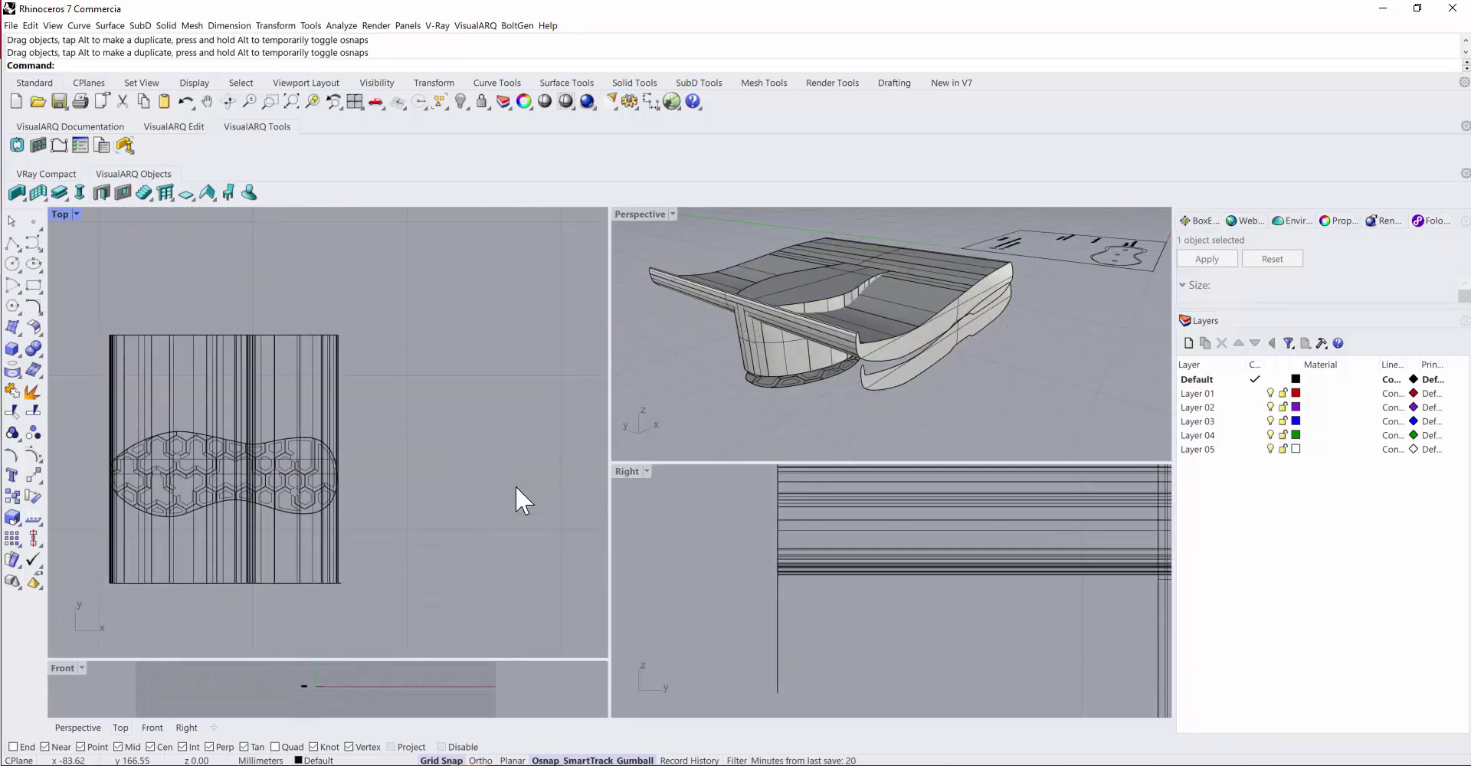
click(883, 358)
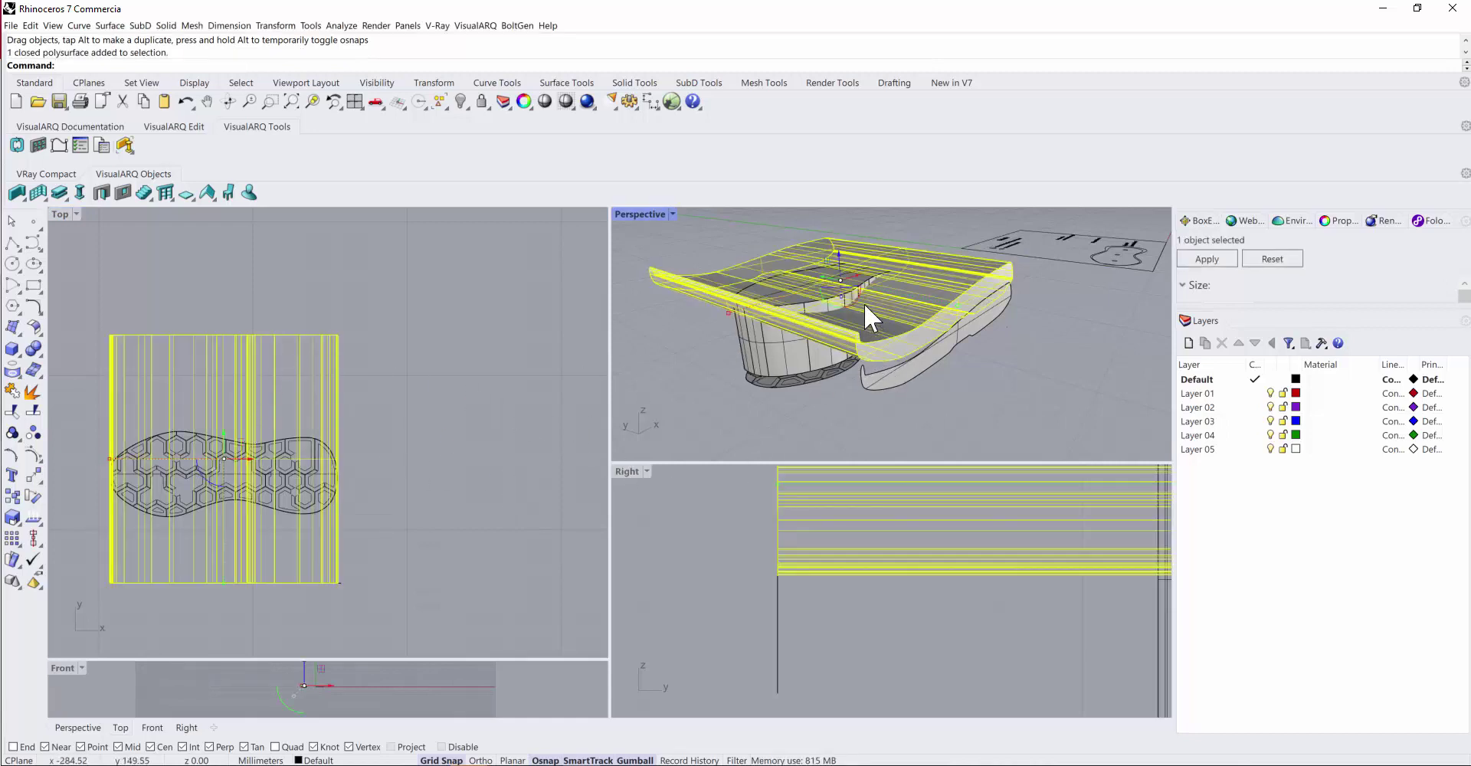
drag(838, 262, 679, 260)
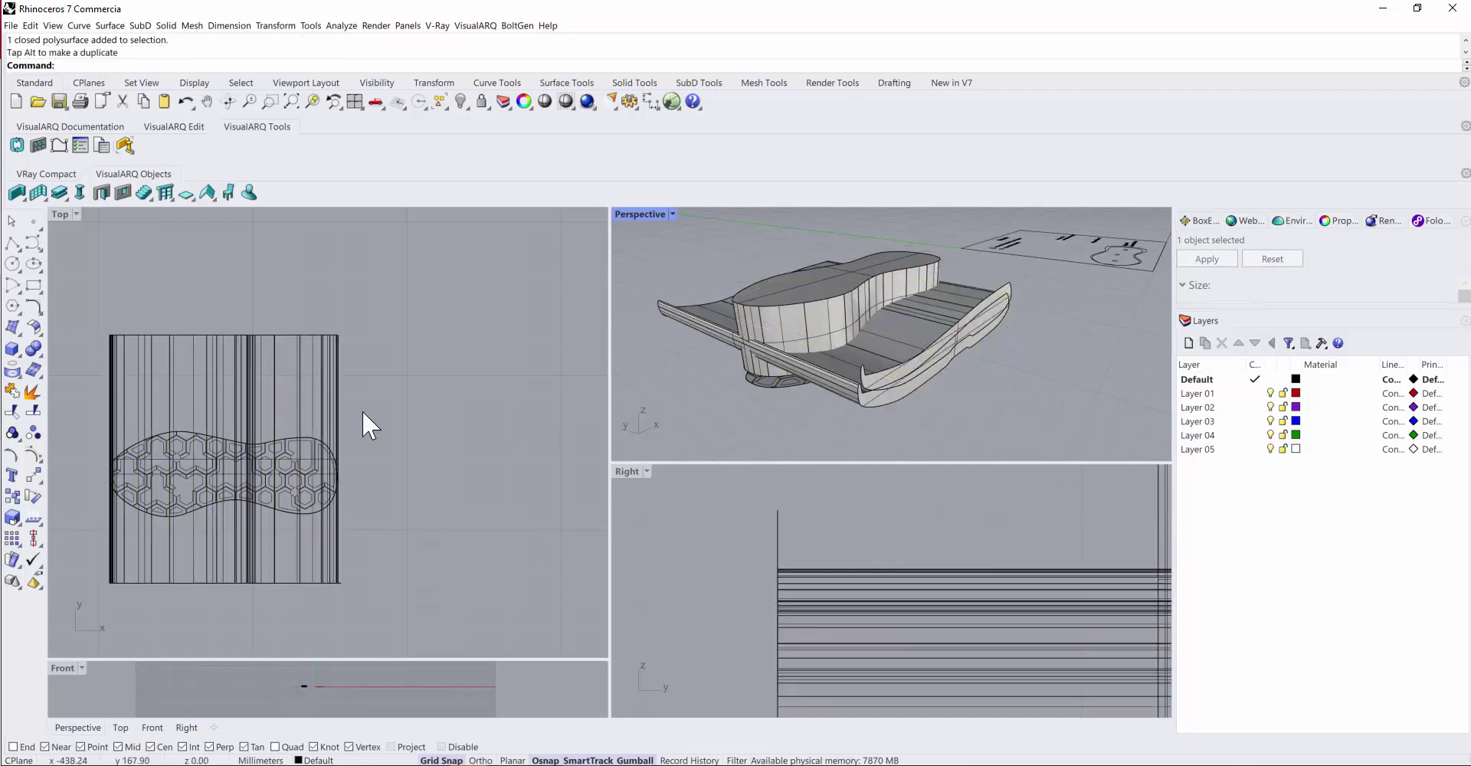
Start Boolean Intersection with the sole solid and the slab as the first set.
click(42, 357)
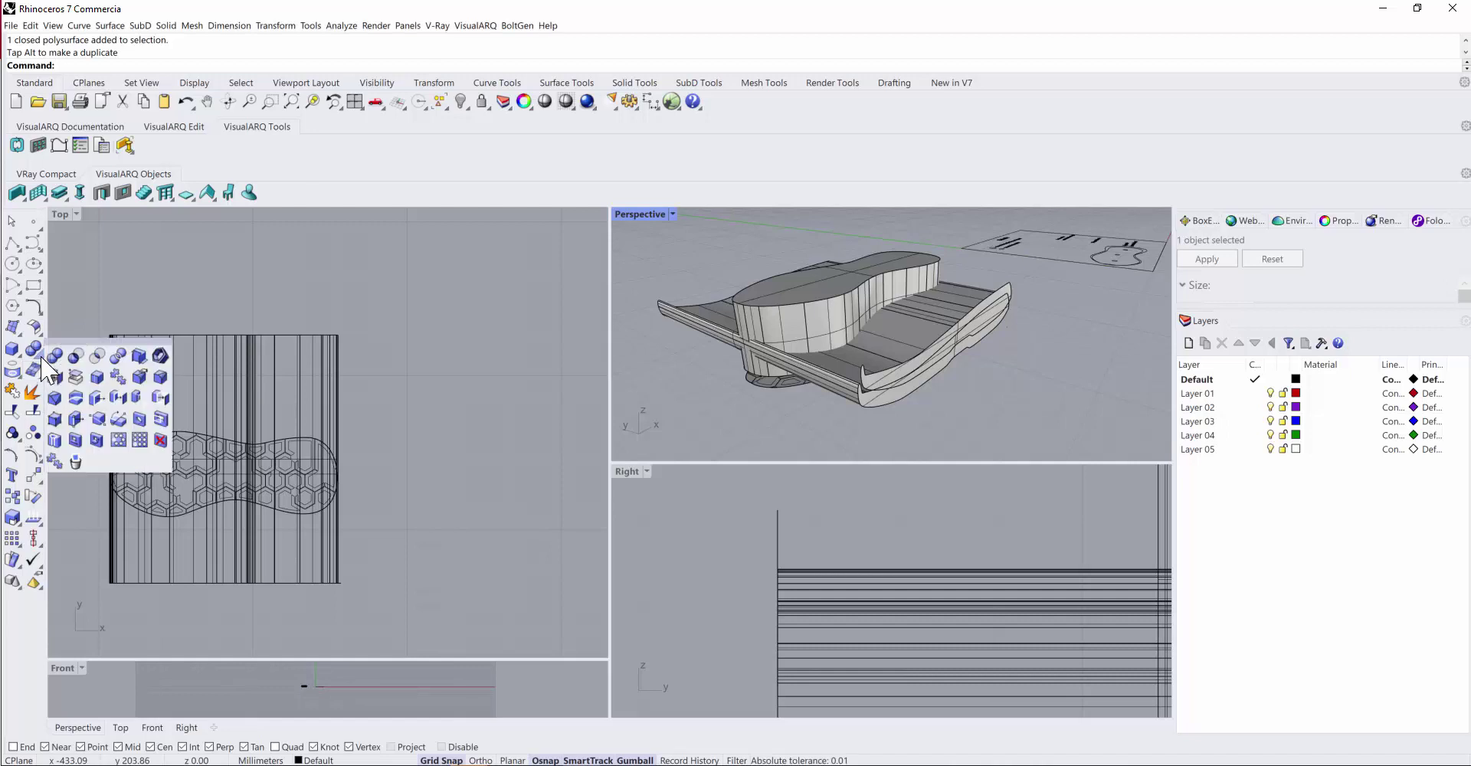
click(97, 357)
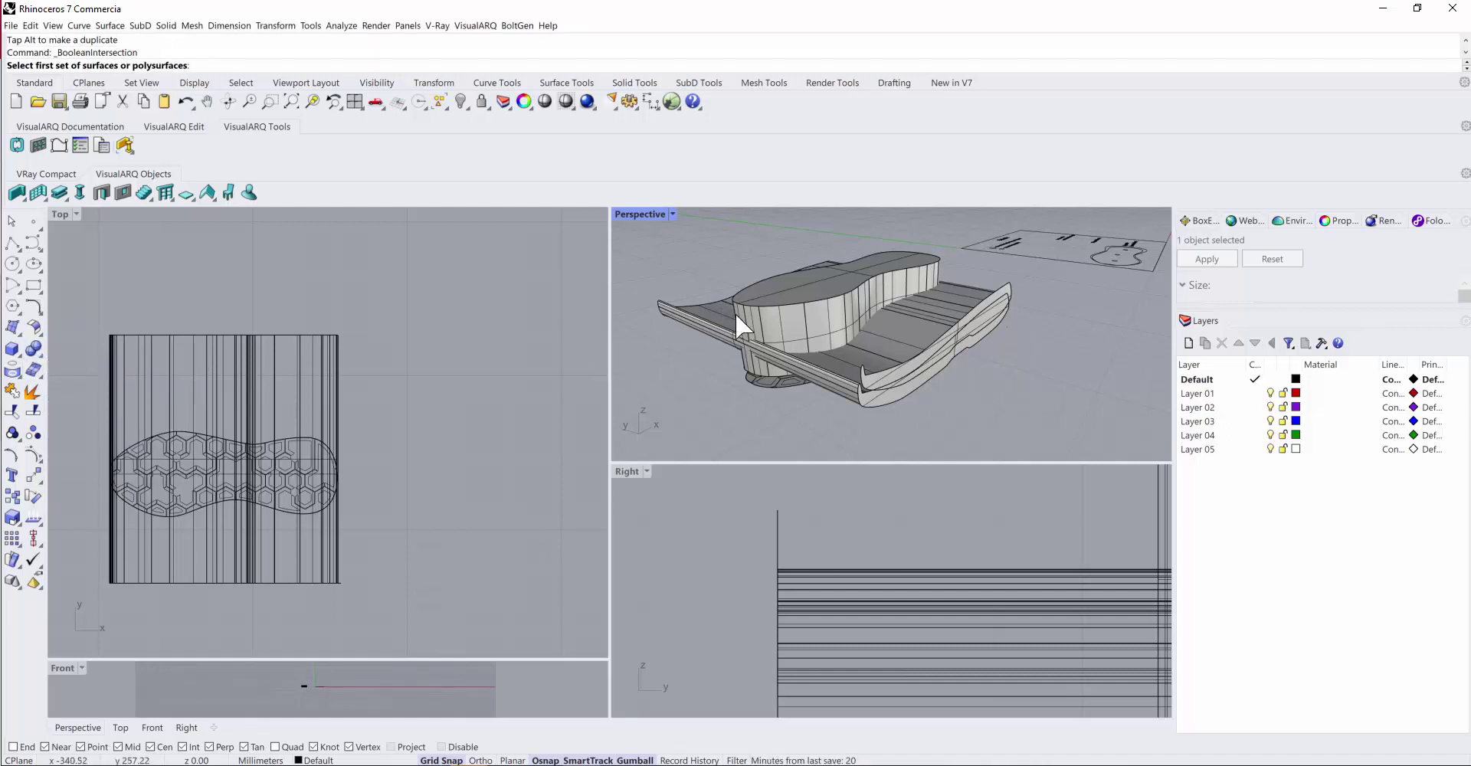
click(769, 319)
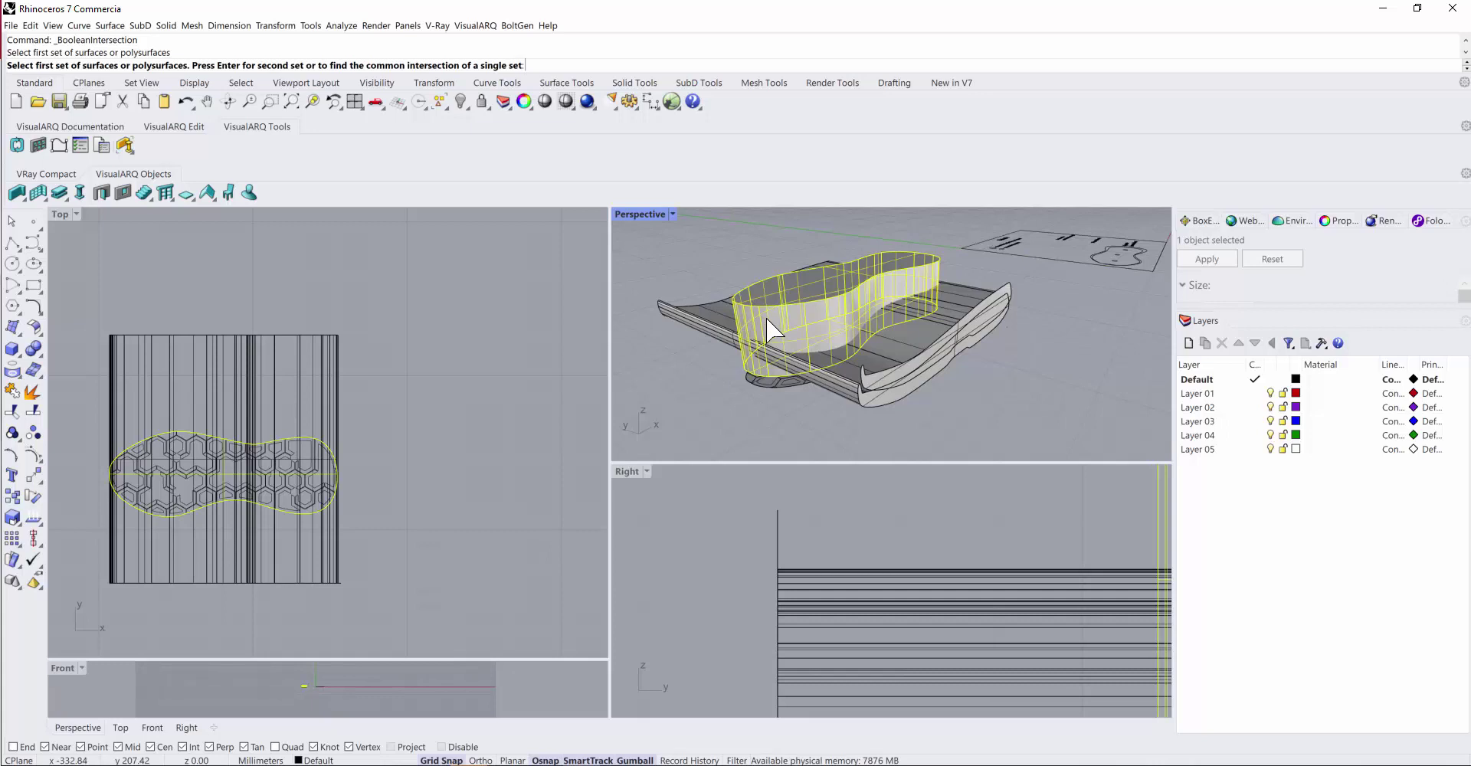
click(698, 318)
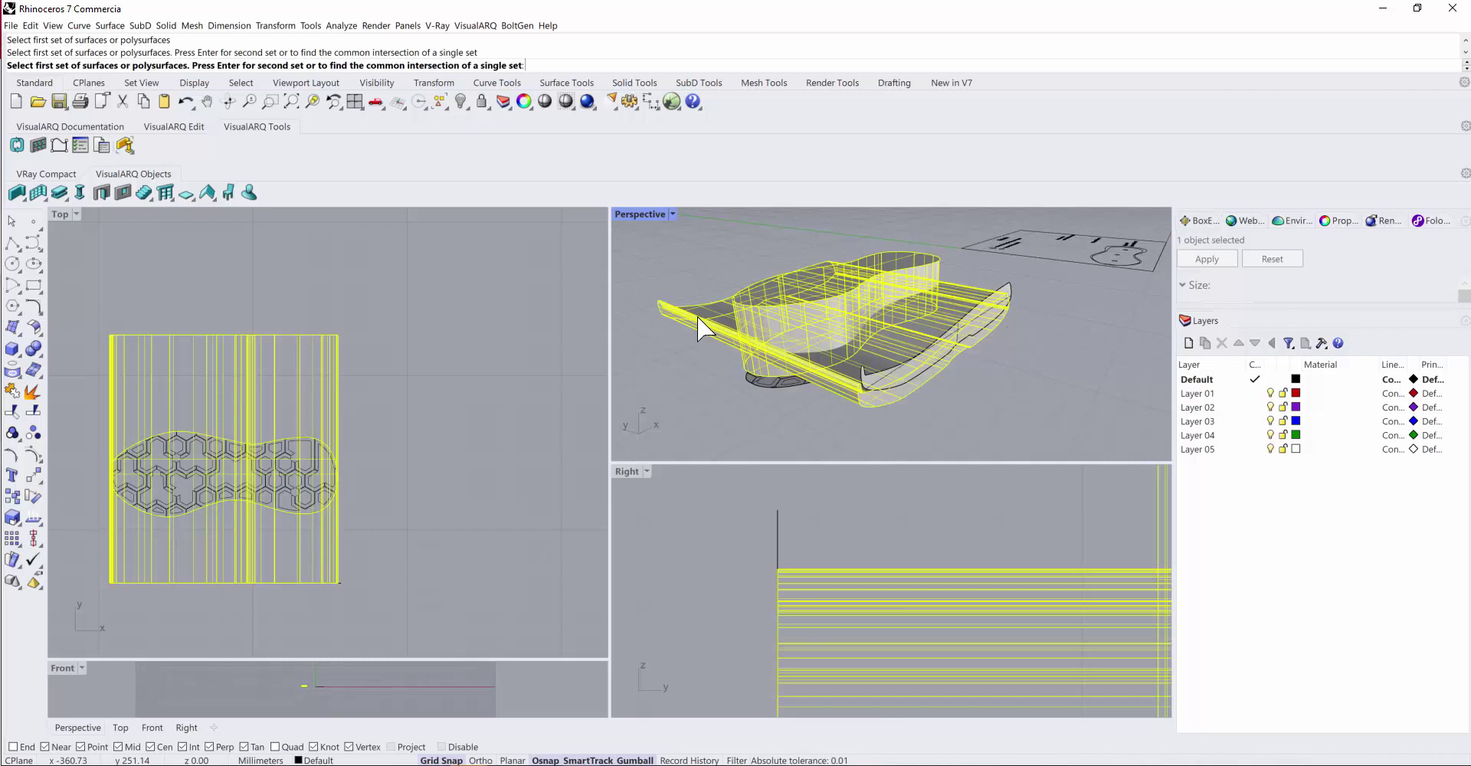
key(Return)
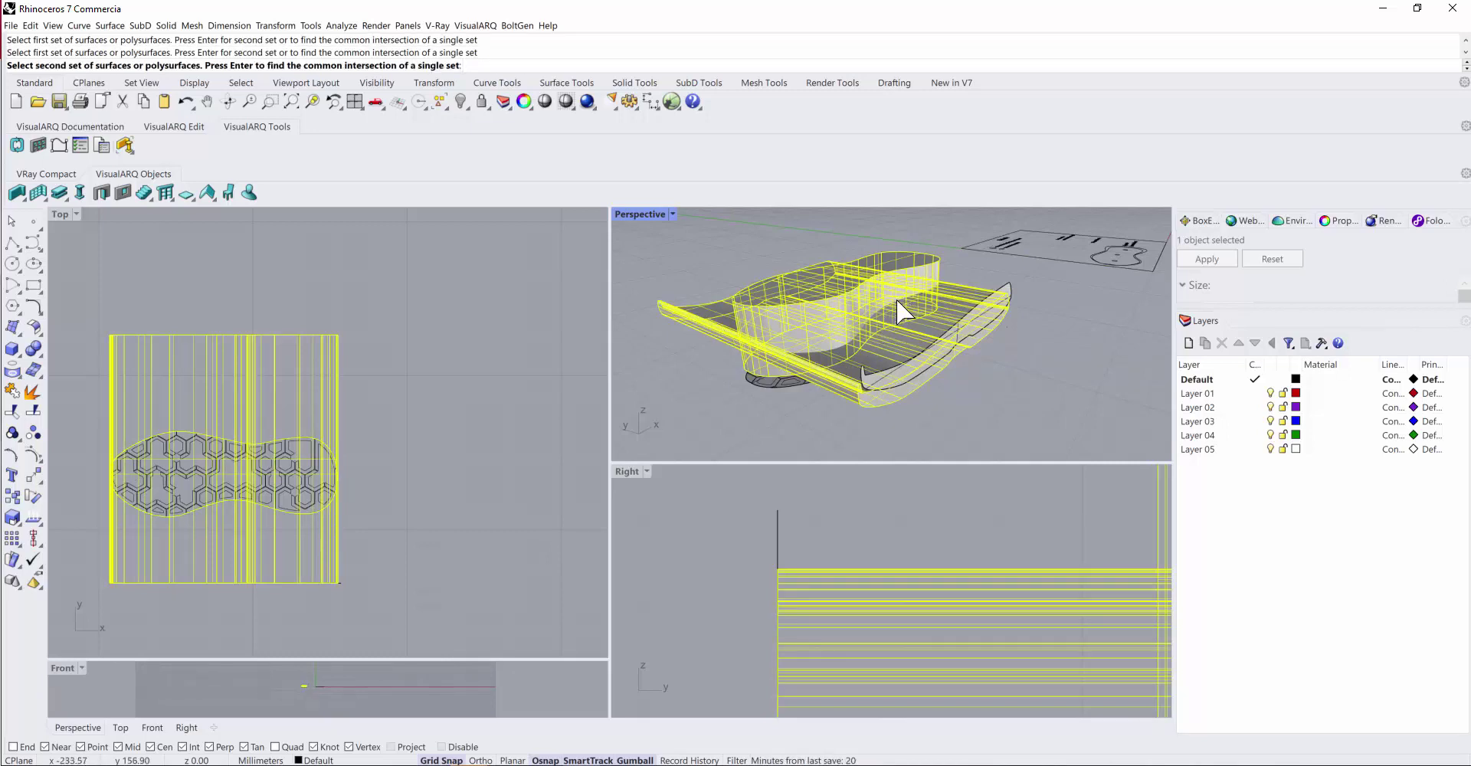
Complete the intersection and lift the resulting curved sole solid above the hexagon outsole.
key(Return)
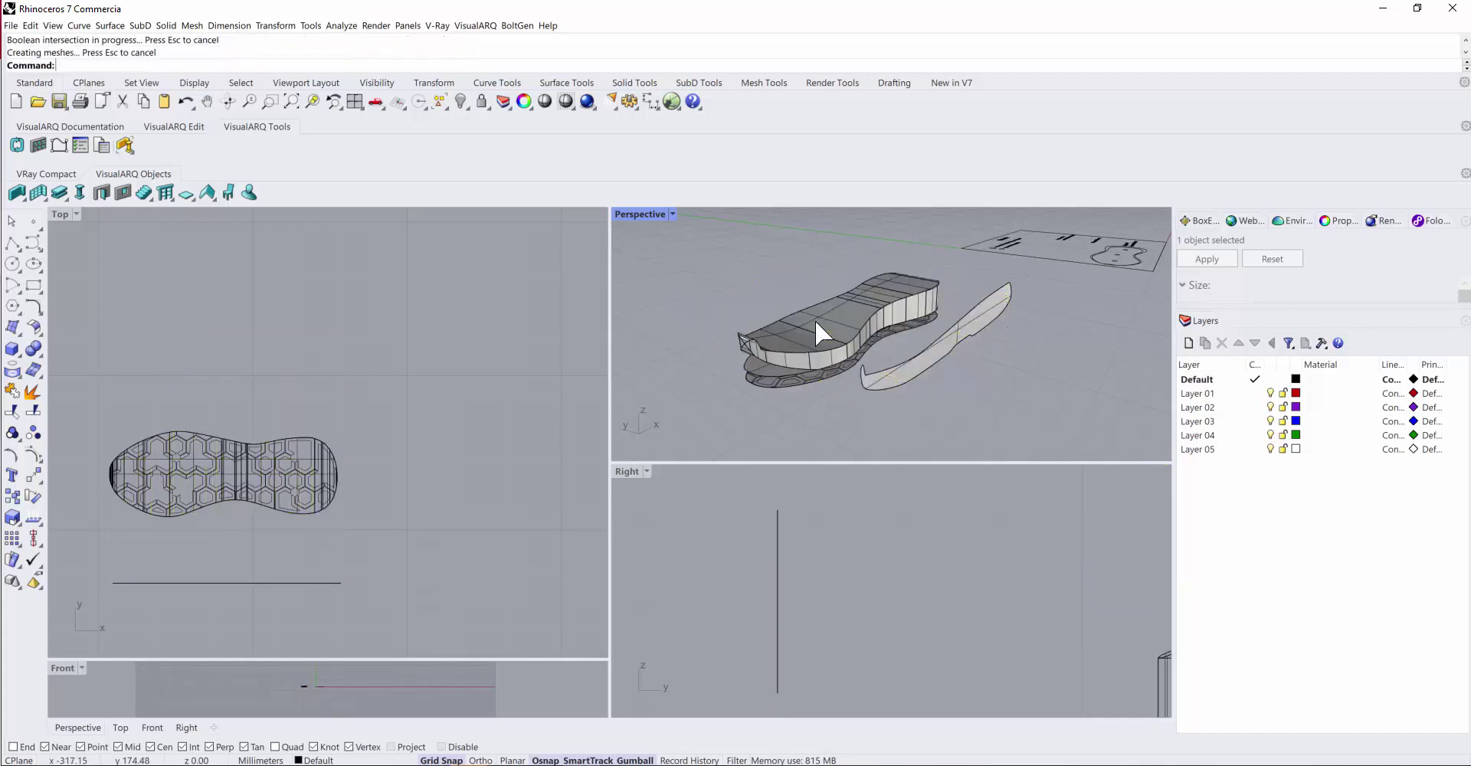
scroll(812, 324, up, 3)
scroll(811, 325, down, 3)
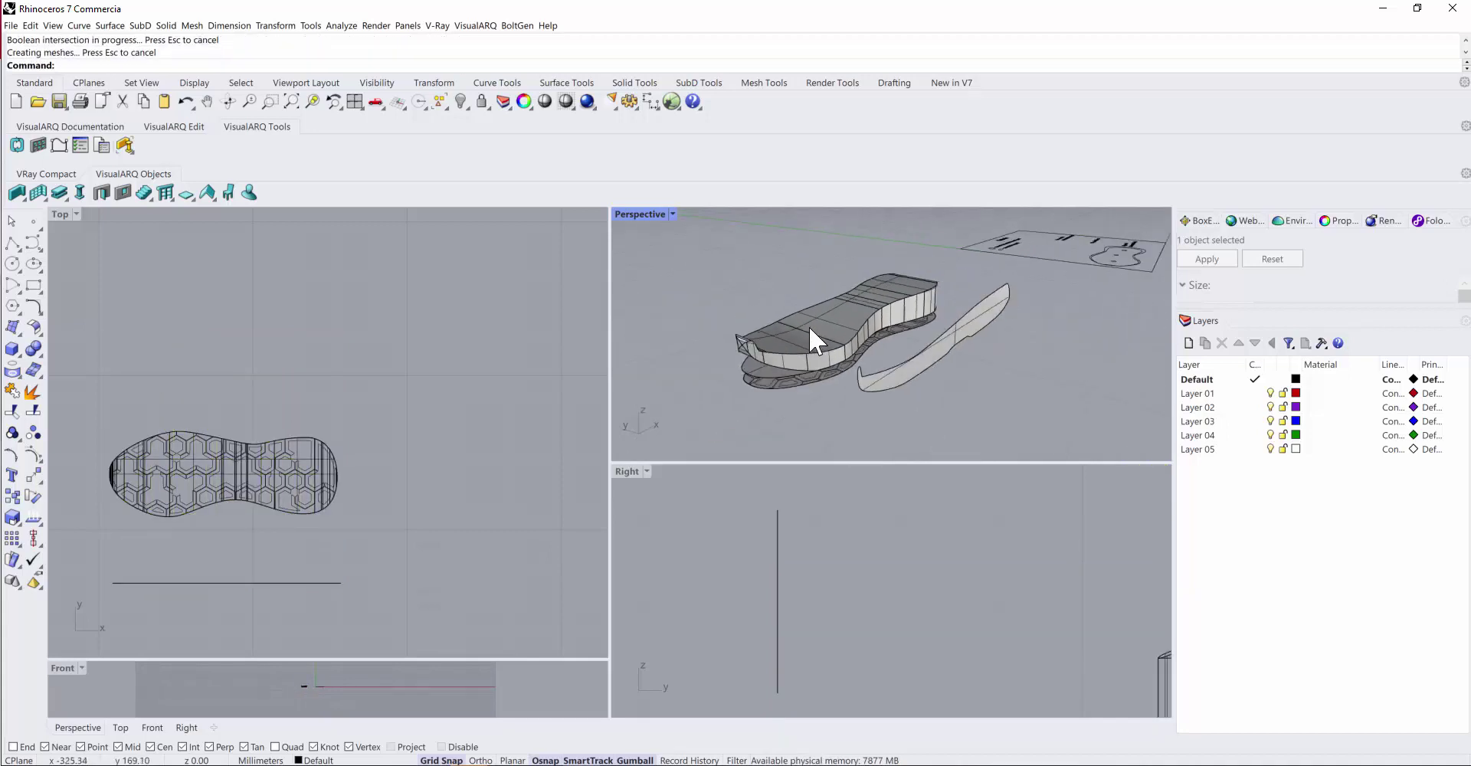
scroll(801, 333, up, 2)
scroll(754, 357, down, 2)
drag(754, 357, 831, 537)
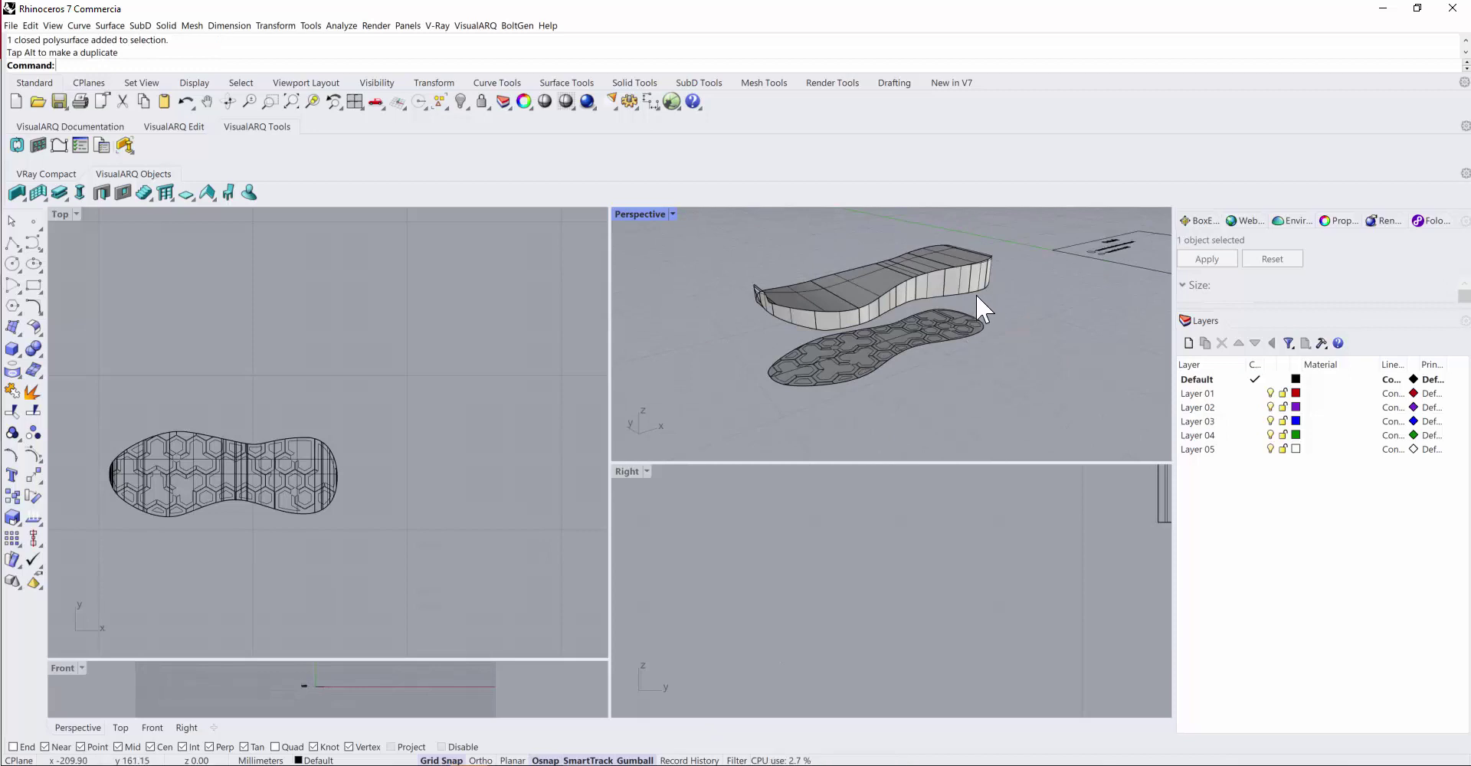
scroll(838, 349, up, 2)
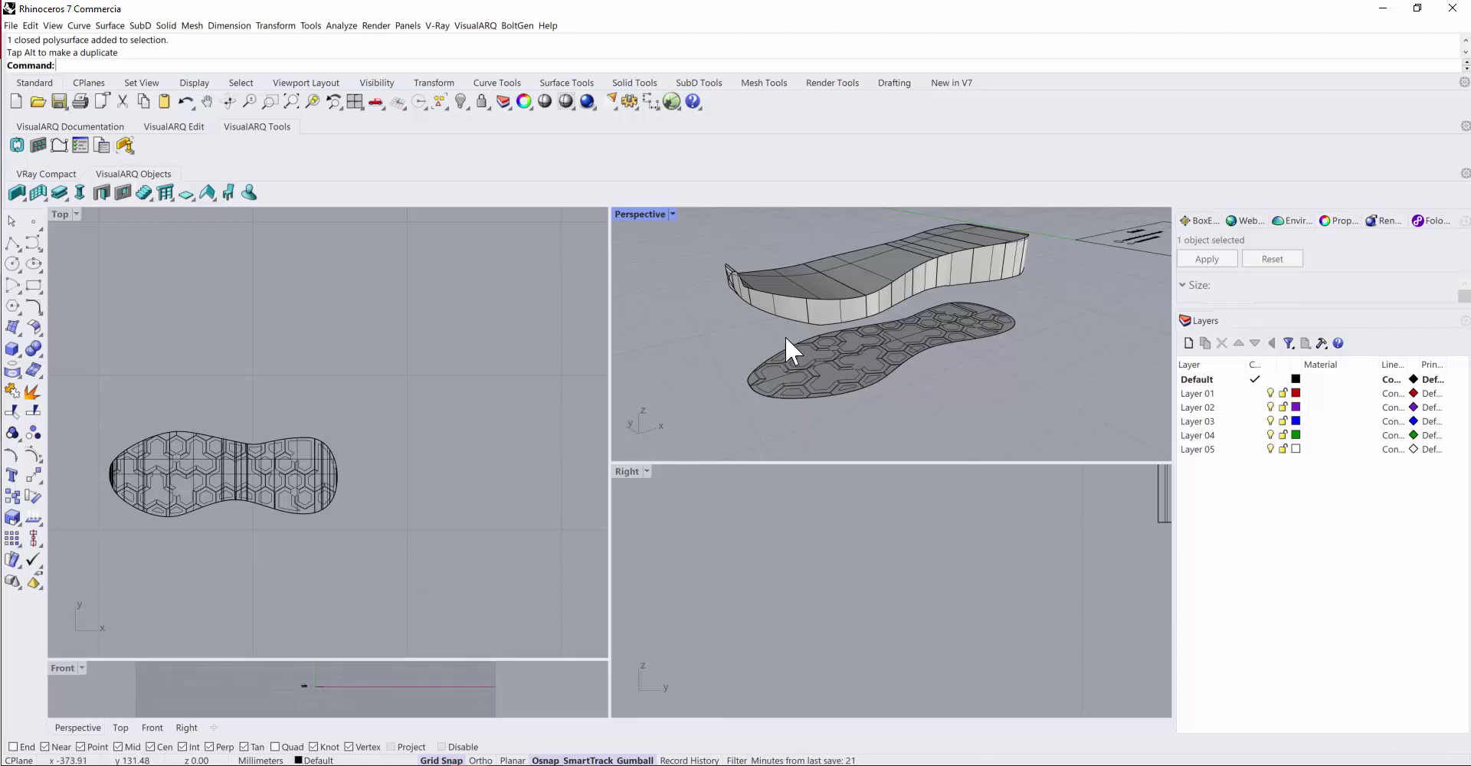
right_drag(833, 342, 831, 303)
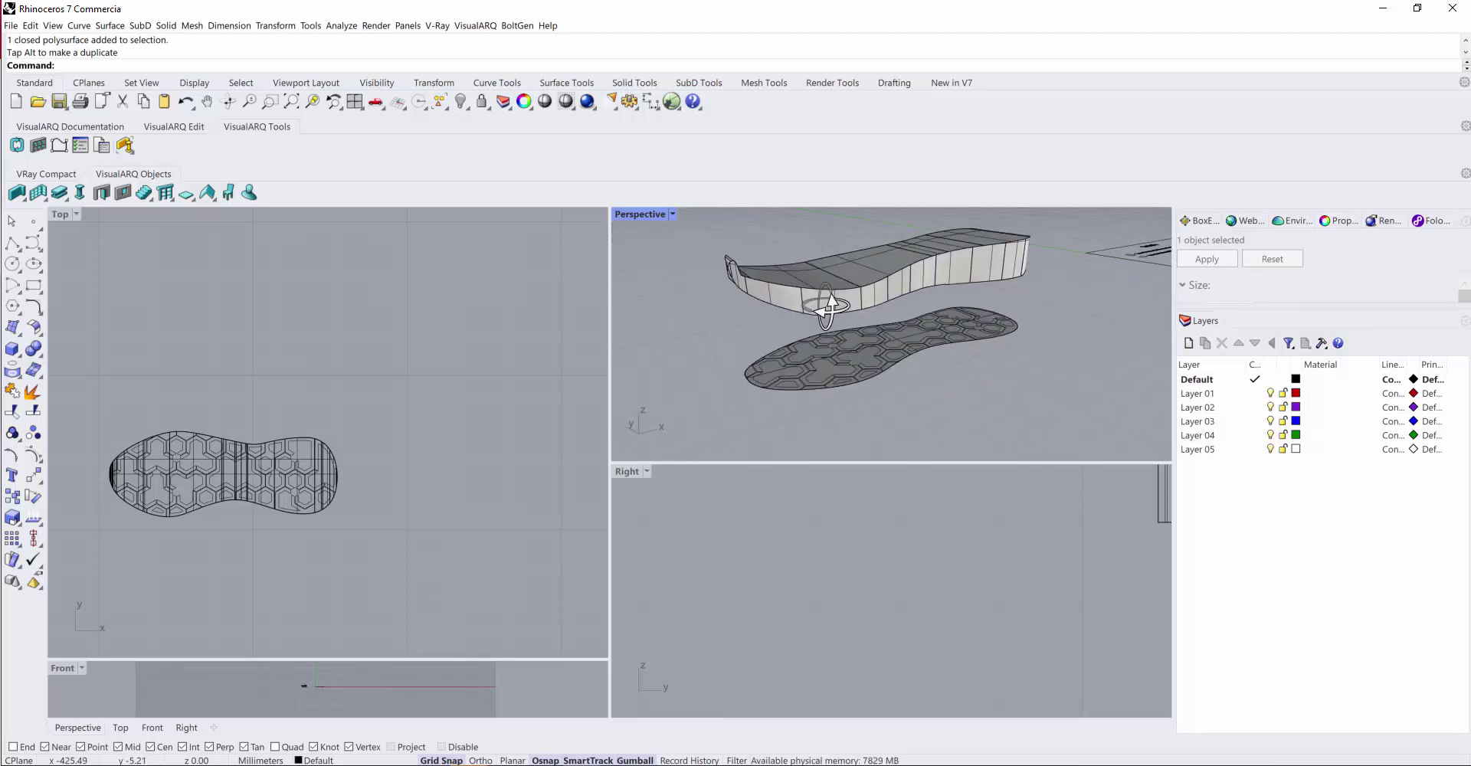